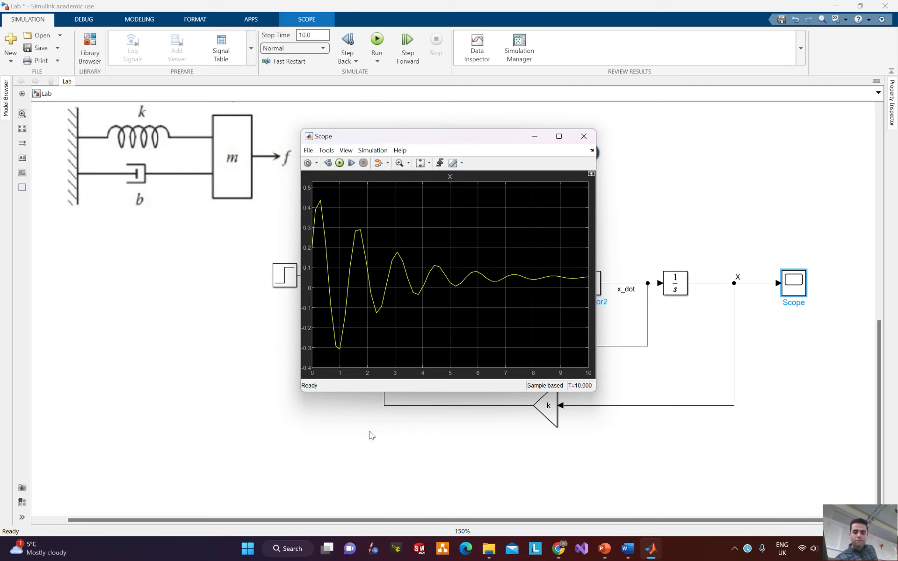
- Branch the step input signal to a second scope input and route the line beneath the k feedback loop
left_click(584, 136)
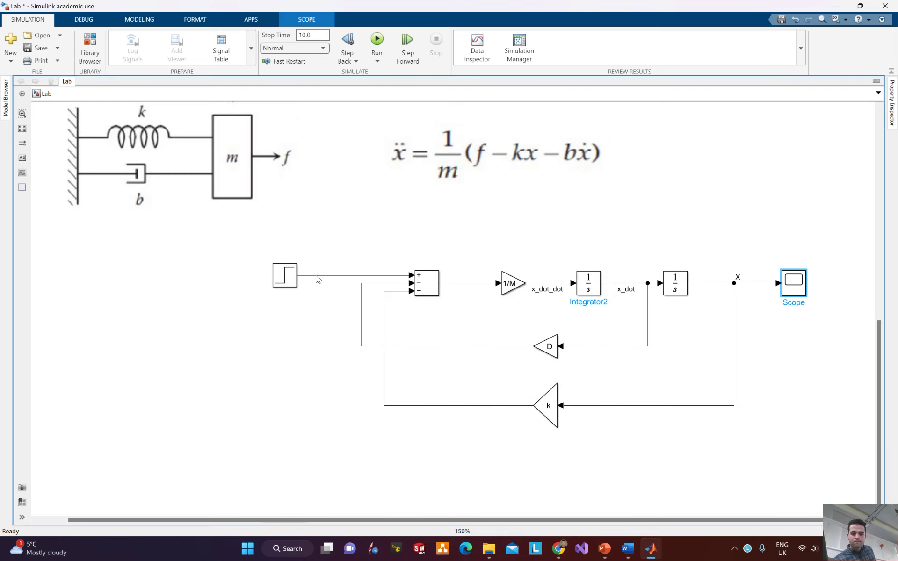
mouse_move(316, 276)
left_mouse_down()
mouse_move(759, 312)
mouse_move(781, 291)
left_mouse_up()
mouse_move(660, 250)
left_mouse_down()
mouse_move(662, 387)
mouse_move(671, 419)
left_mouse_up()
left_click(699, 368)
left_click_drag(646, 252, 659, 490)
left_click_drag(710, 327, 762, 327)
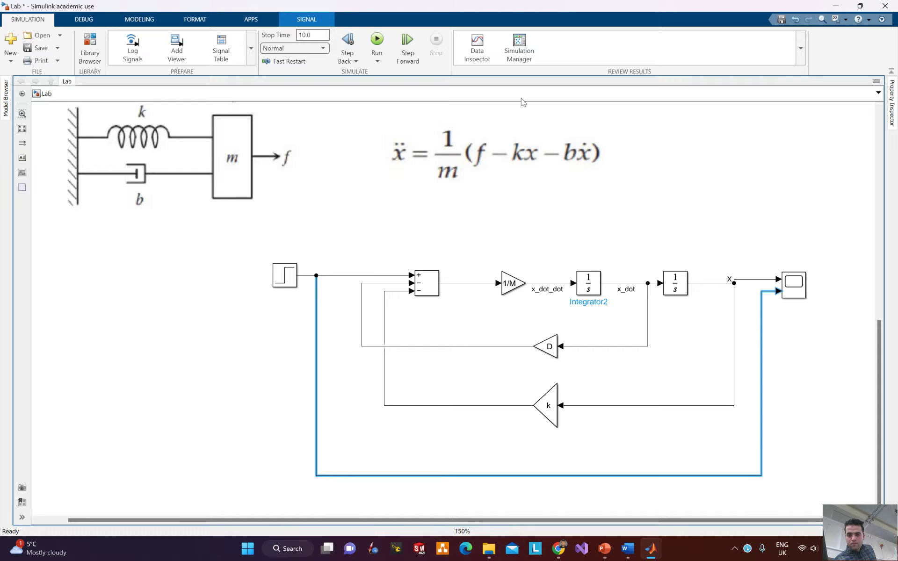
- Run the simulation, view the displacement plot and close it
left_click(377, 40)
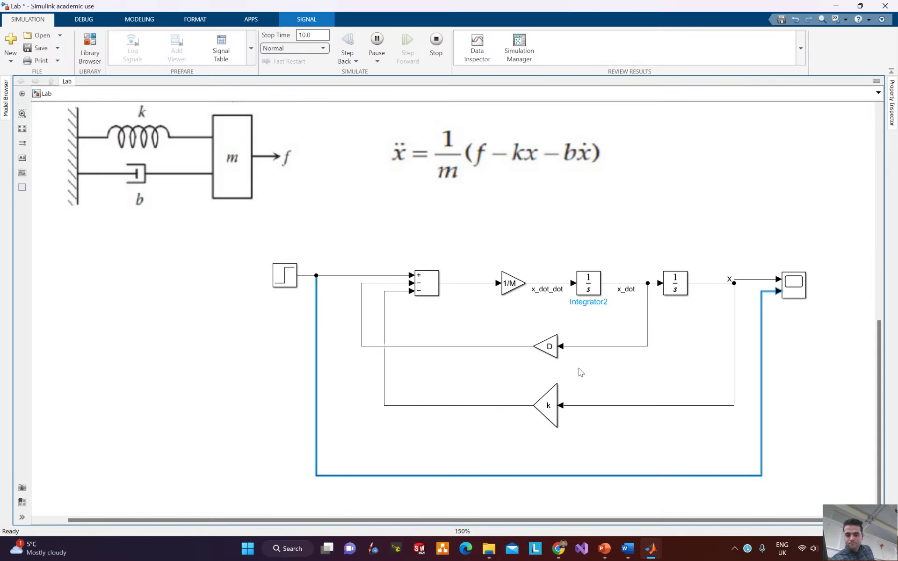
mouse_move(650, 548)
left_click(764, 484)
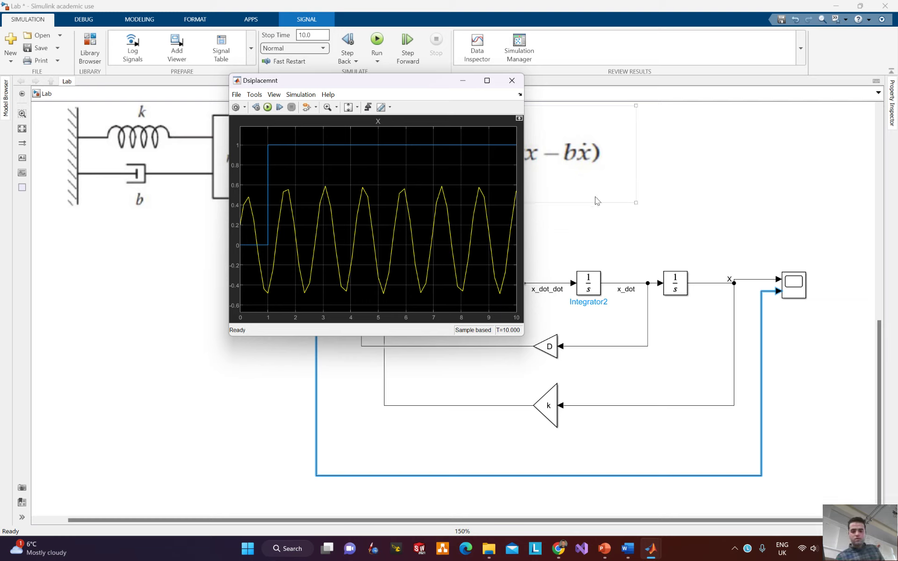
left_click(512, 81)
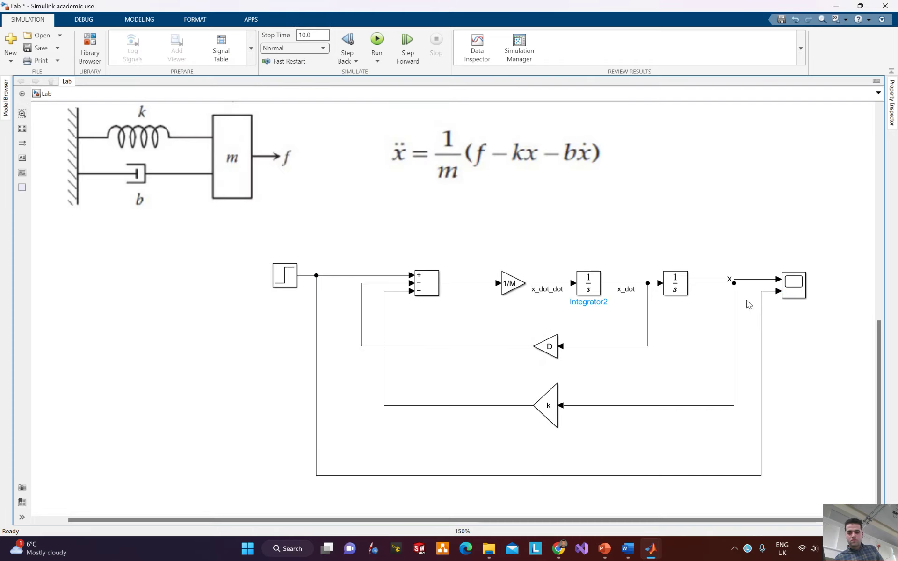
- Delete the step signal's branch to the scope's second input and check the scope plot
left_click(761, 314)
left_click(767, 299)
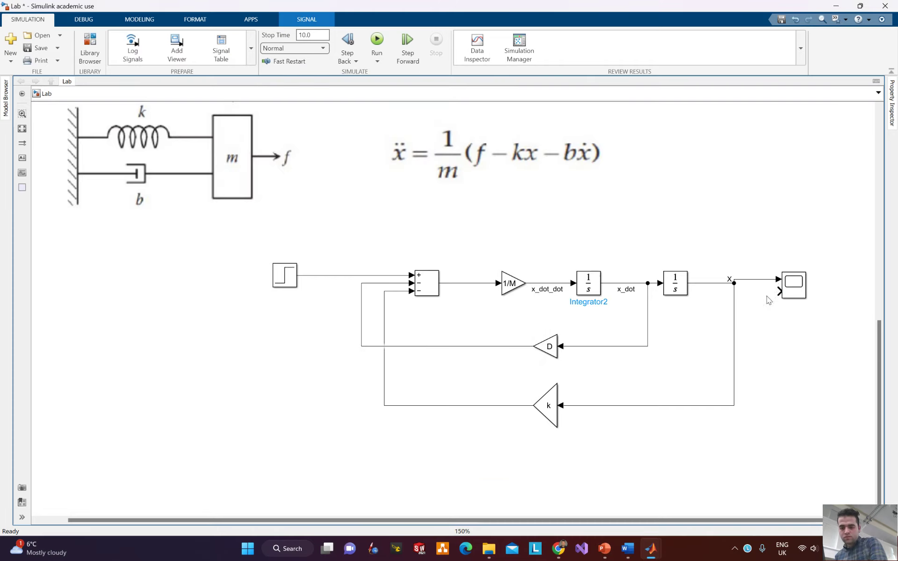
double_click(794, 284)
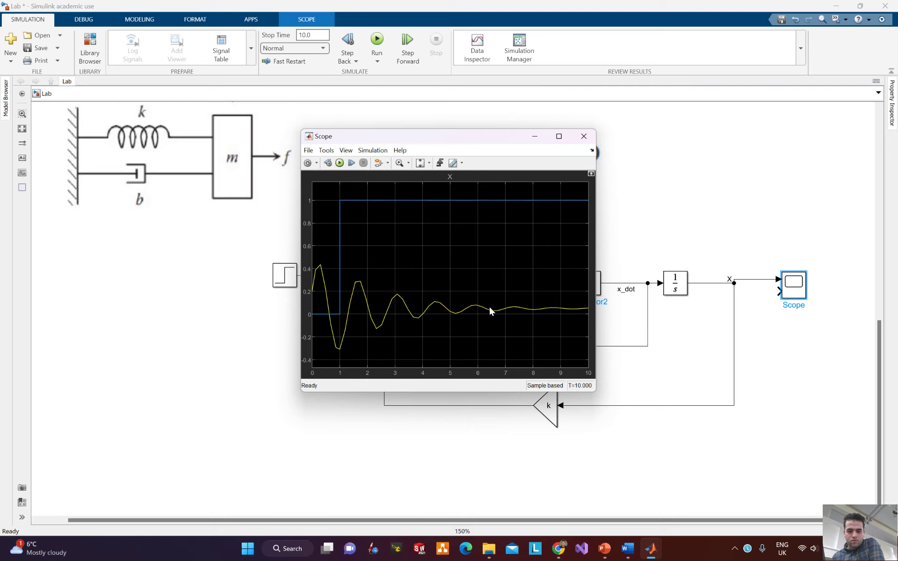
left_click(583, 137)
- Reconnect the step signal to the scope's second input, routing the line below the D and k gains
left_click_drag(343, 275, 779, 290)
left_click_drag(549, 252, 603, 476)
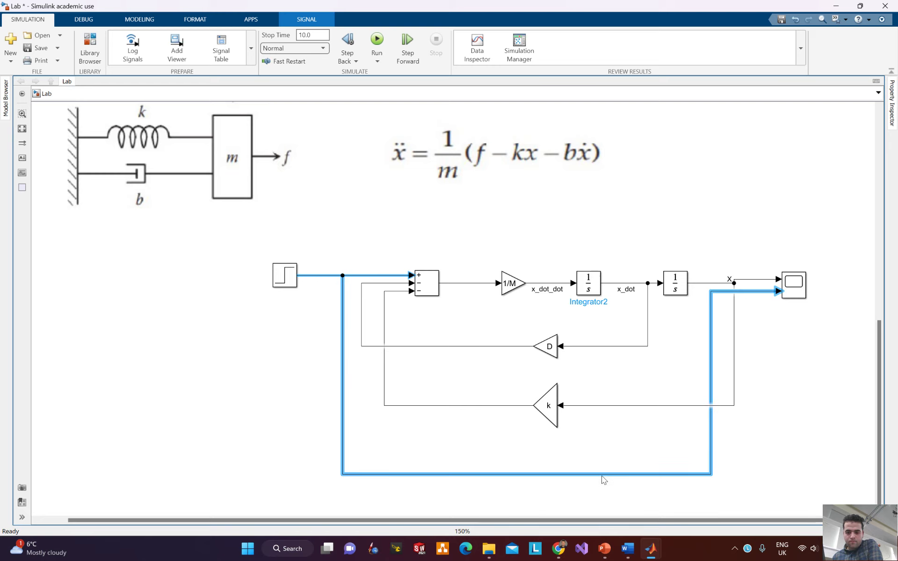
left_click(735, 439)
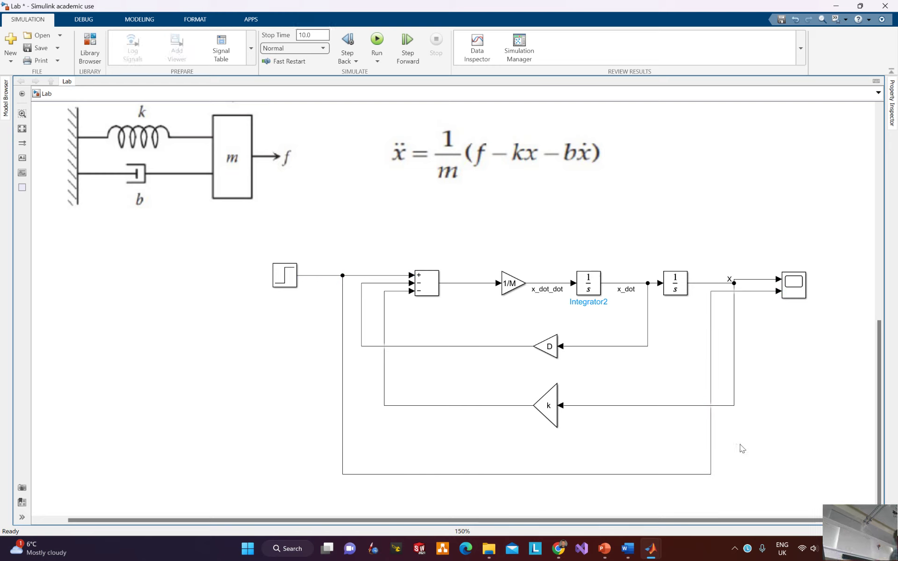
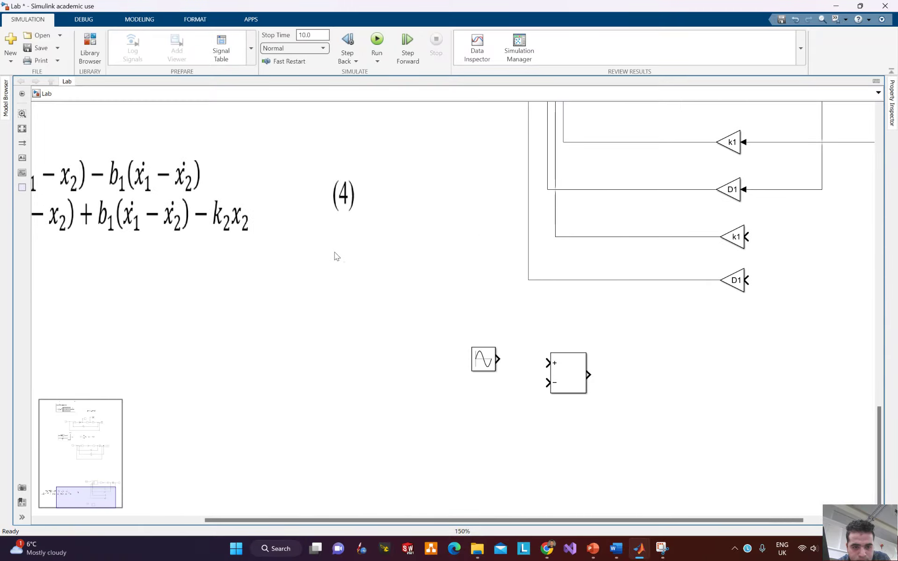
- Resize the equation (4) image so it is narrower and clear of the k1 and D1 feedback lines
left_click_drag(373, 238, 435, 177)
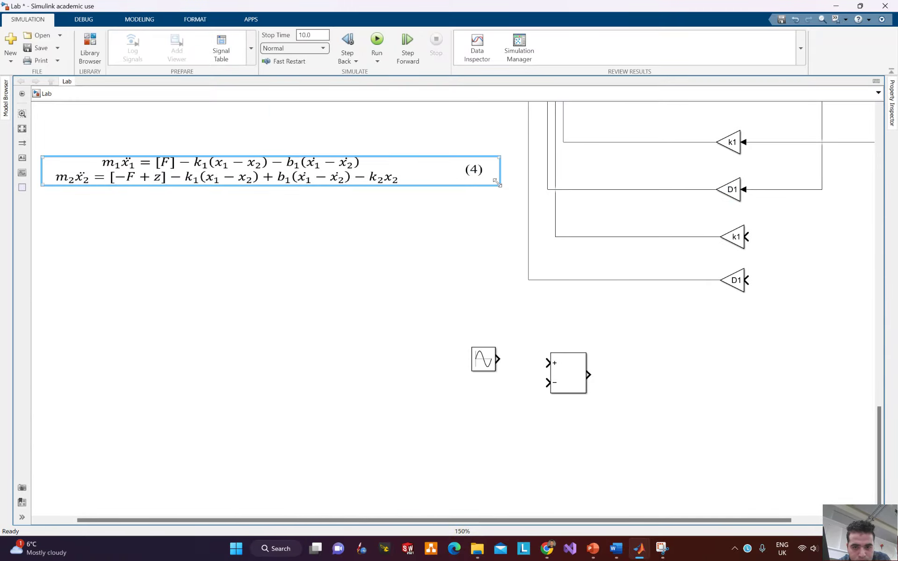
left_click_drag(500, 185, 410, 201)
left_click(432, 255)
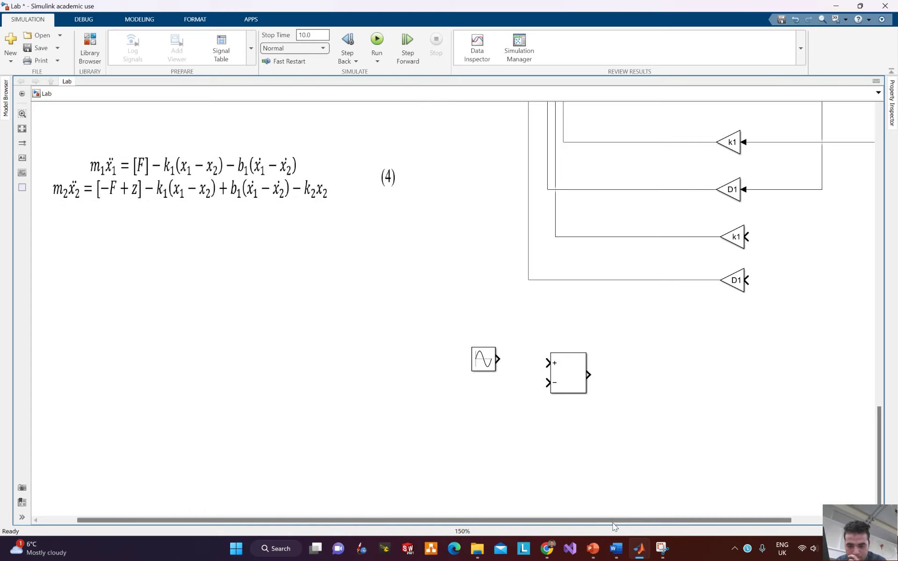
- Switch to the Word lab document, copy the Figure 11 quarter-car model picture and return to Simulink
left_click(616, 548)
left_click(480, 176)
scroll(480, 177, "up", 4)
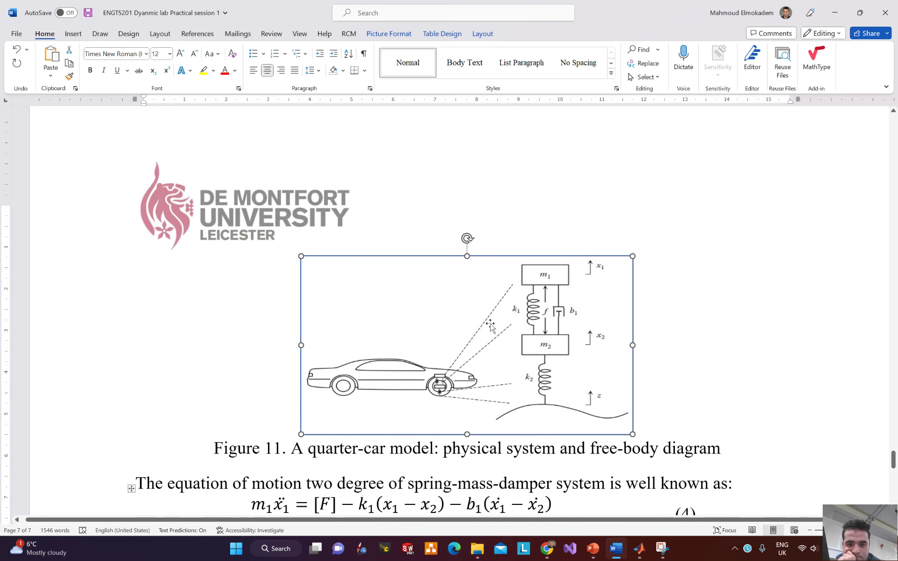
right_click(491, 322)
left_click(519, 92)
left_click(834, 13)
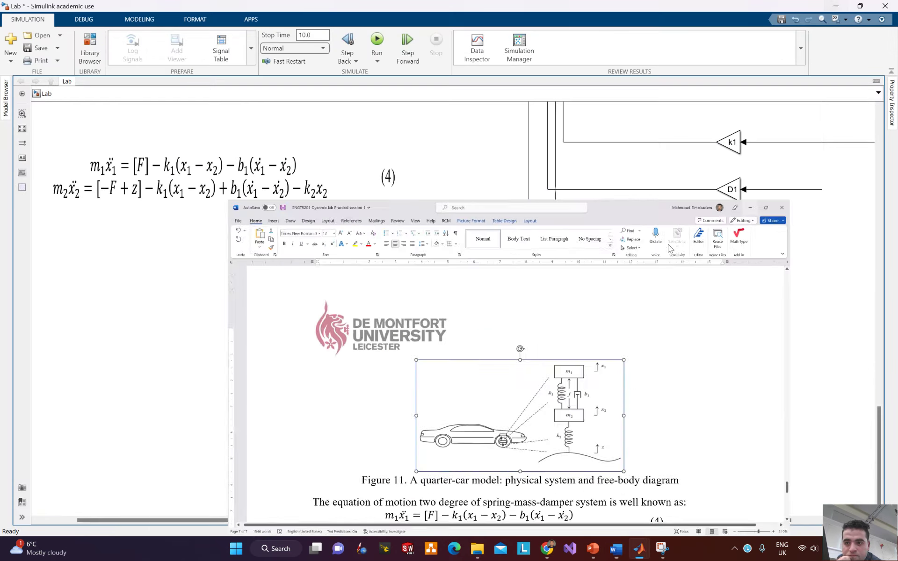
- Paste the quarter-car picture beneath equation (4) and shrink it to fit beside the sine wave block
right_click(192, 281)
left_click(227, 324)
left_click_drag(293, 298, 306, 347)
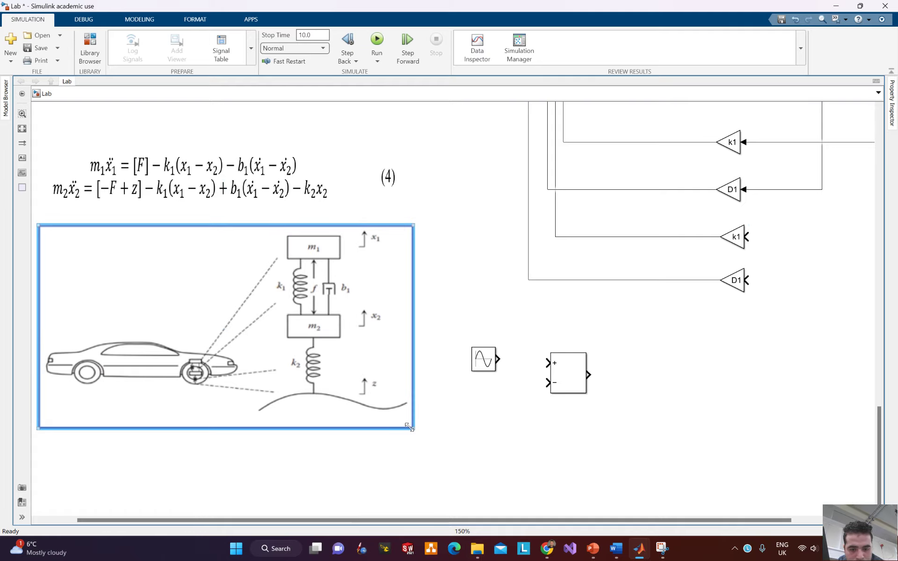
left_click_drag(412, 428, 370, 410)
mouse_move(274, 352)
left_mouse_down()
mouse_move(304, 352)
mouse_move(278, 353)
left_mouse_up()
left_click(403, 296)
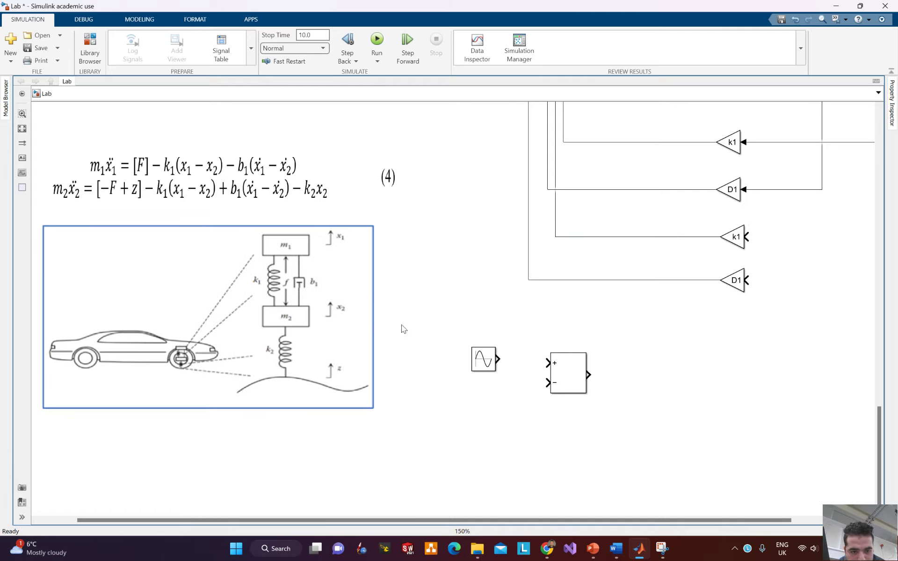
- Make the five-input Subtract block ahead of the 1/M1 gain taller and narrower
mouse_move(420, 280)
left_mouse_down()
mouse_move(412, 273)
mouse_move(439, 267)
mouse_move(425, 271)
left_mouse_up()
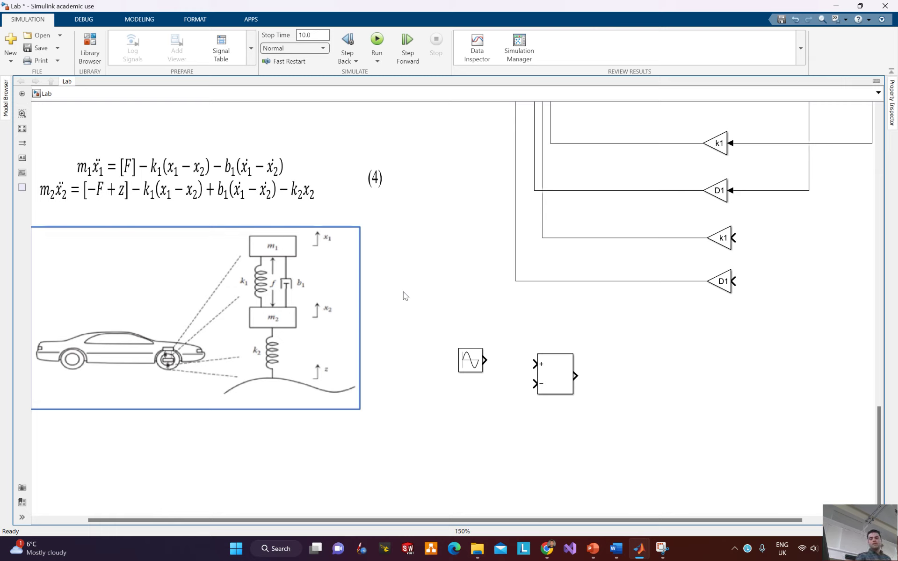
left_click_drag(826, 236, 586, 355)
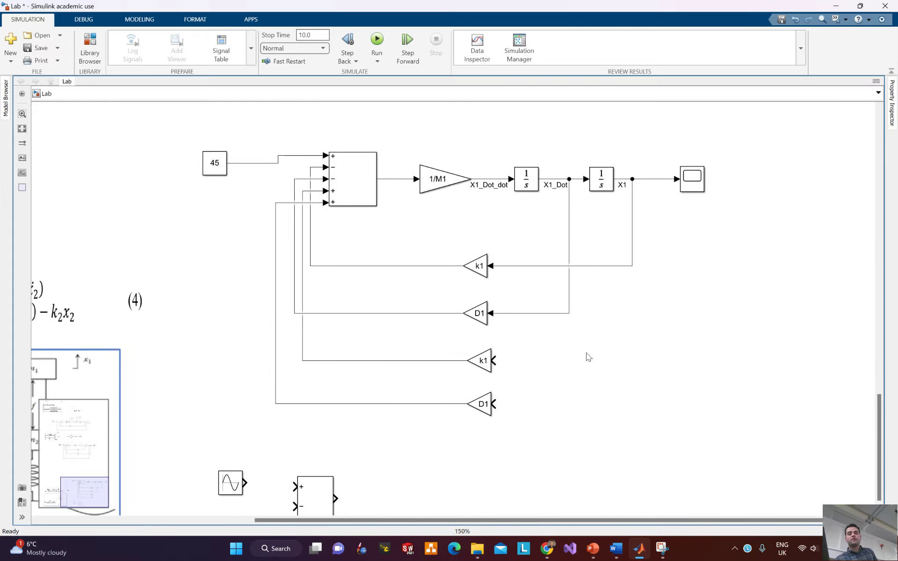
scroll(586, 354, "down", 2)
left_click(217, 128)
left_click(224, 150)
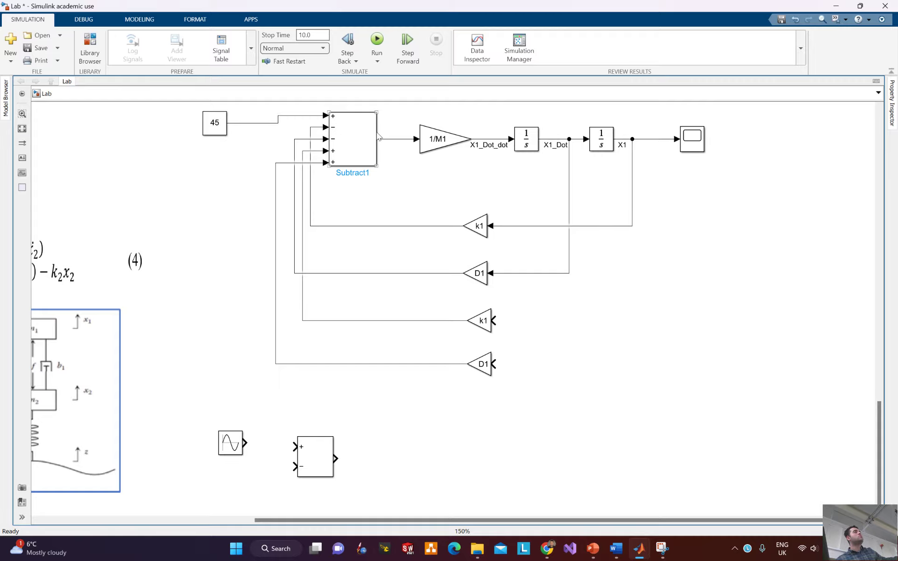
left_click_drag(171, 231, 189, 294)
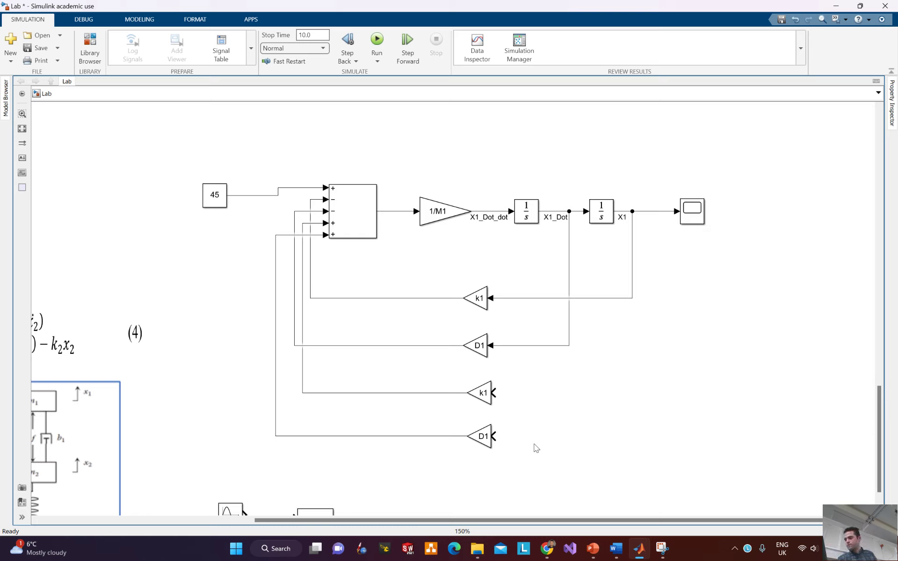
left_click(363, 234)
left_click_drag(377, 238, 358, 225)
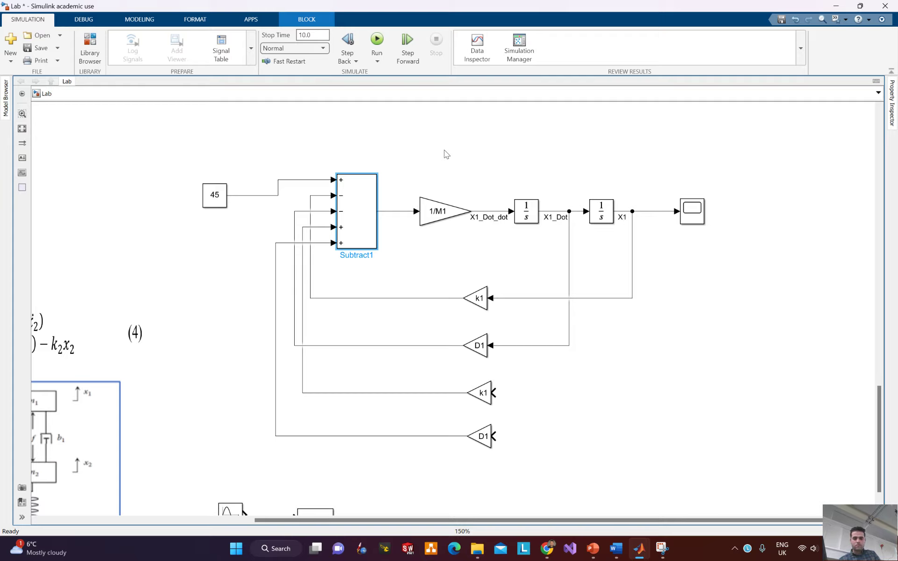
- Set the list of signs of the two-input Subtract block beside the sine wave to -+-++--
left_click_drag(424, 456, 487, 204)
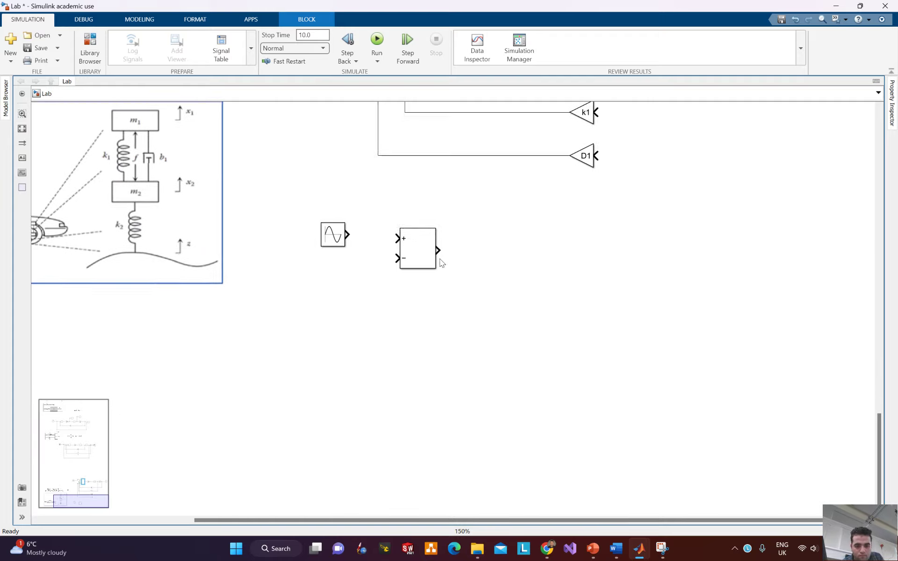
mouse_move(356, 170)
left_mouse_down()
mouse_move(464, 270)
mouse_move(465, 221)
left_mouse_up()
mouse_move(284, 162)
left_mouse_down()
mouse_move(343, 212)
mouse_move(320, 214)
left_mouse_up()
left_click(119, 161)
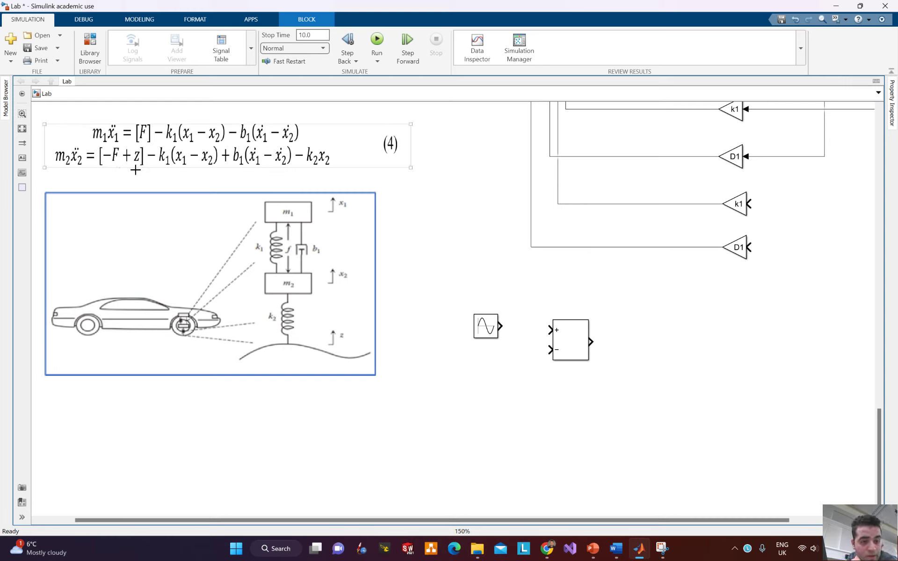
double_click(571, 343)
double_click(609, 352)
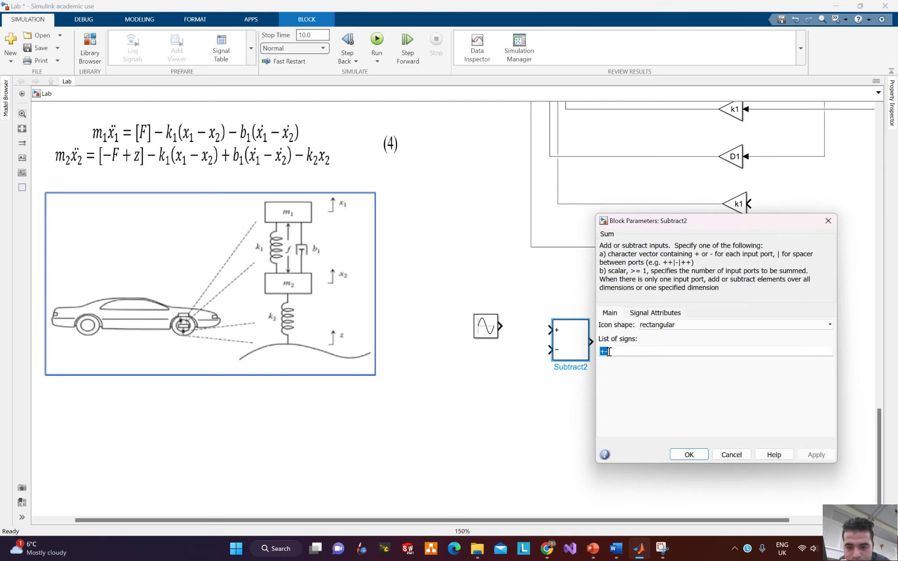
key("BackSpace")
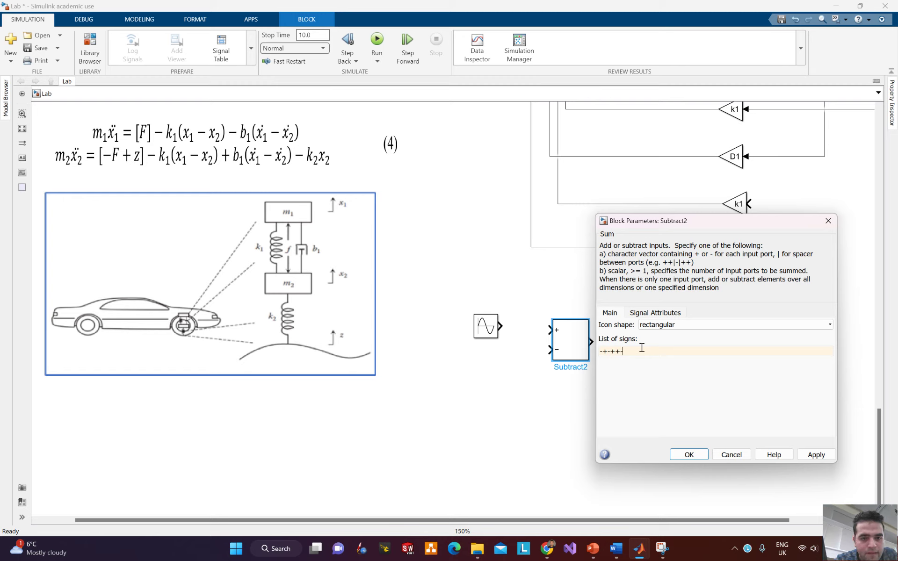
left_click(816, 454)
left_click(689, 455)
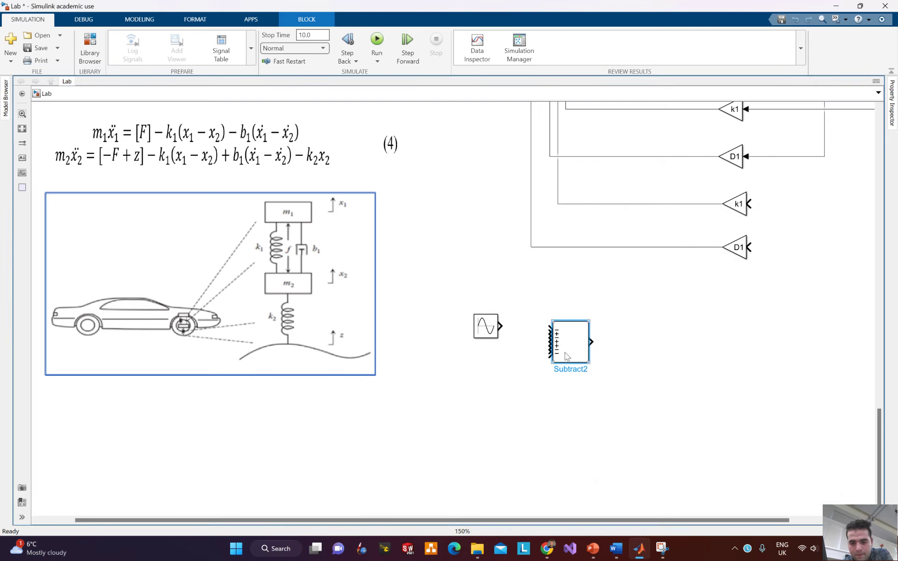
- Enlarge the seven-input Subtract block to space its ports and move the Sine Wave block farther away from it
left_click_drag(583, 361, 617, 427)
left_click_drag(588, 393, 626, 395)
left_click_drag(525, 271, 501, 253)
left_click_drag(464, 309, 448, 318)
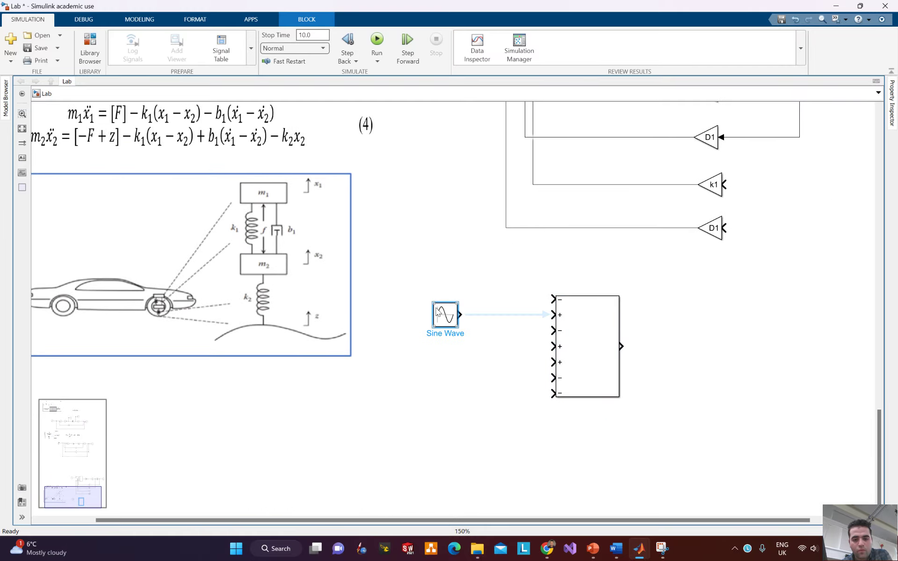
- Reposition the constant 45 block and branch its signal to the first minus input of the seven-input Subtract block
left_click_drag(451, 260, 509, 304)
left_click_drag(426, 271, 449, 297)
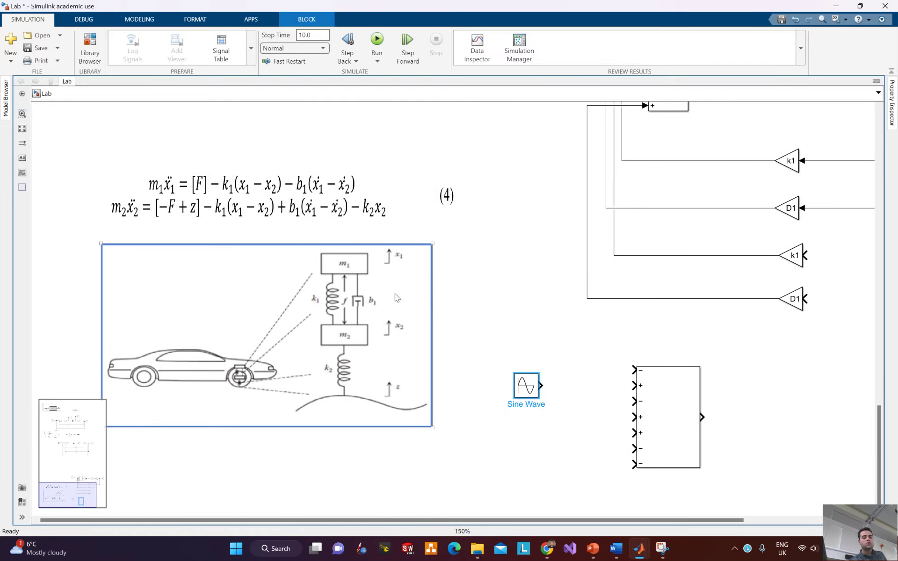
left_click(177, 208)
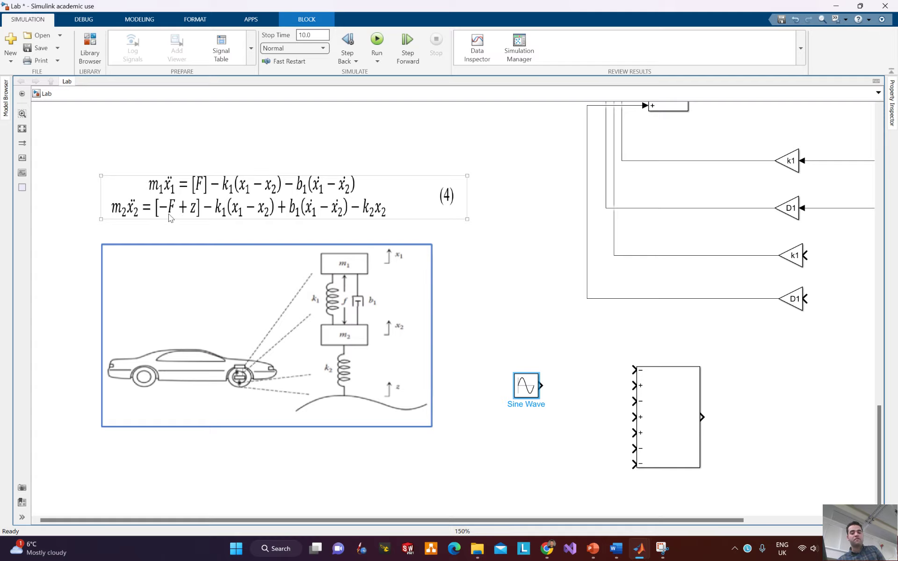
left_click_drag(514, 149, 507, 279)
left_click_drag(523, 187, 492, 178)
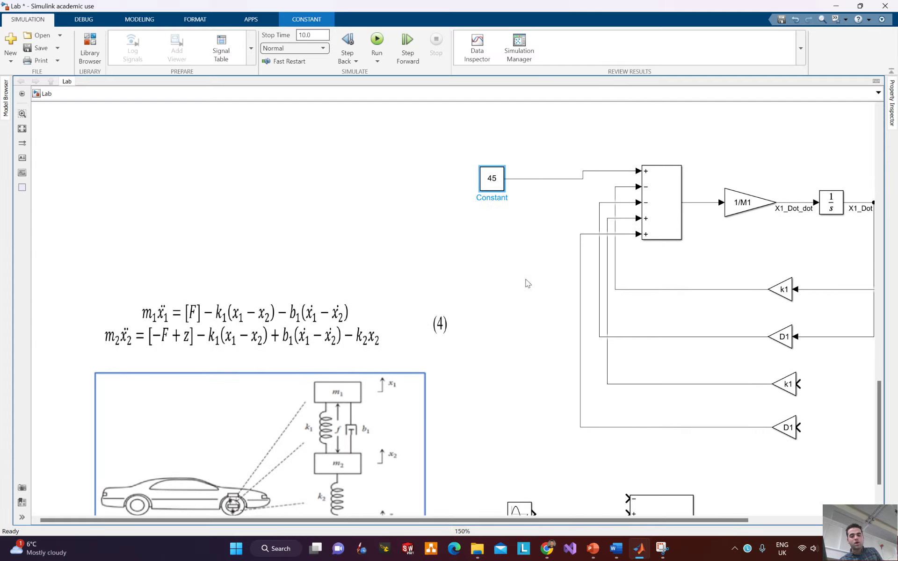
left_click_drag(538, 322, 439, 294)
left_click_drag(442, 150, 528, 469)
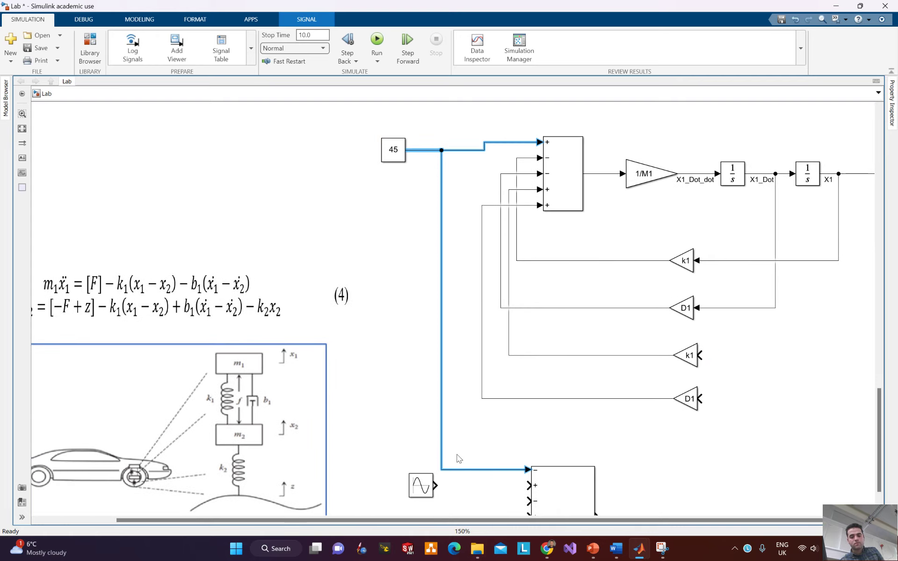
- Connect the Sine Wave block to the second input (+) of the seven-input Subtract block and align it for a straight line
left_click_drag(421, 488, 409, 484)
left_click_drag(345, 435, 349, 348)
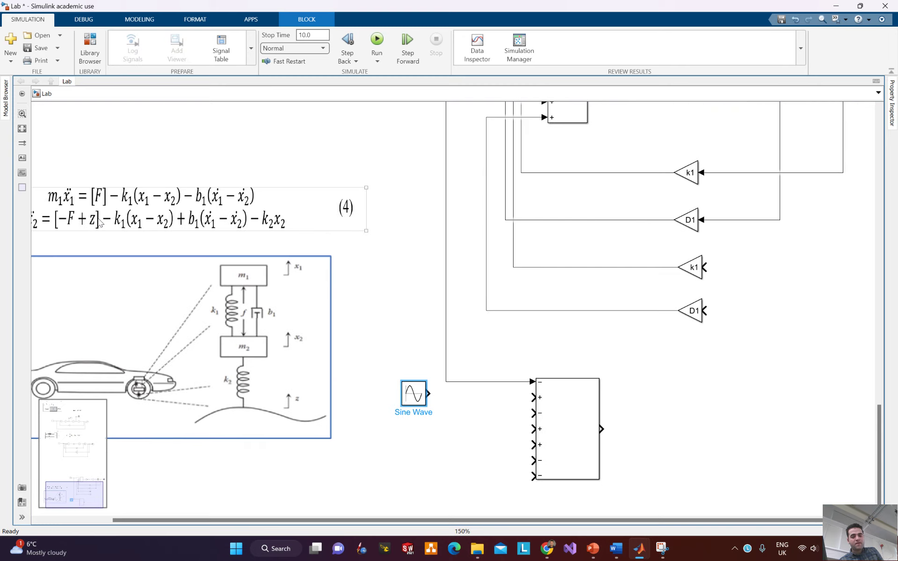
left_click_drag(427, 392, 533, 397)
left_click(545, 403)
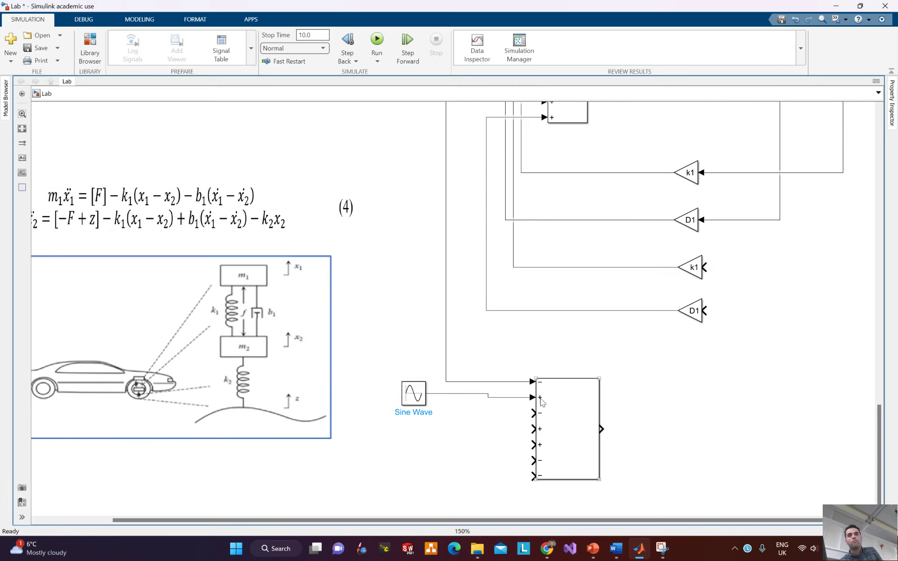
left_click(503, 389)
left_click(71, 225)
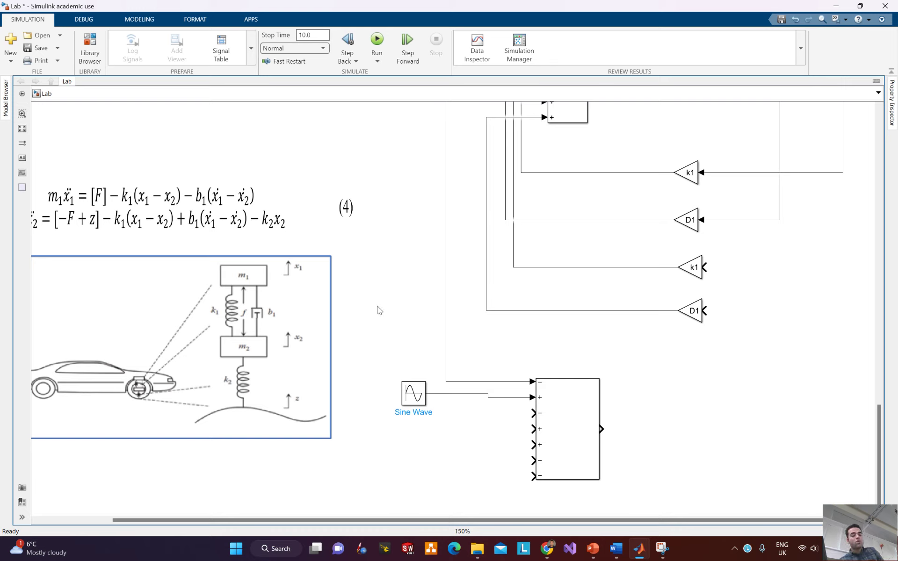
left_click_drag(422, 401, 422, 405)
left_click(123, 228)
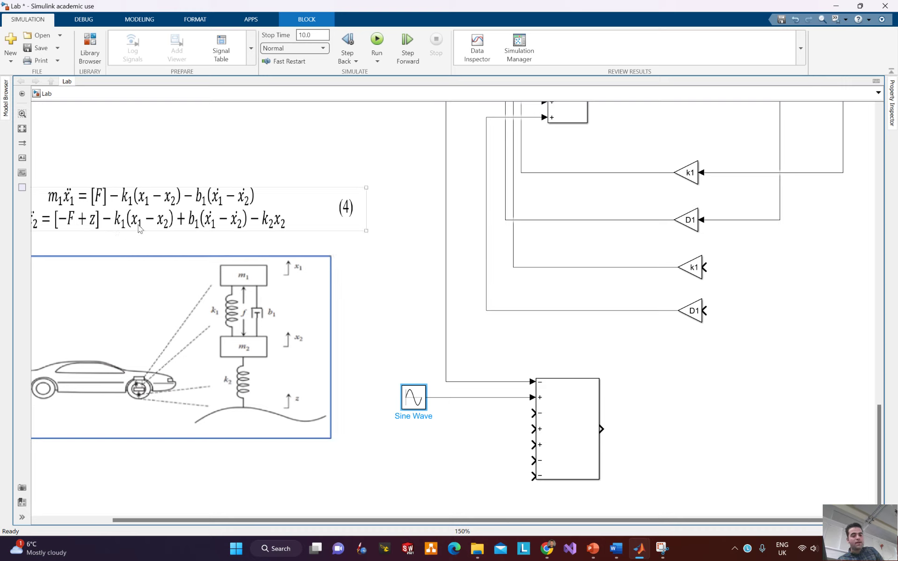
- Branch the output of the upper k1 gain to the third input (-) of the seven-input Subtract block and reroute its vertical line clear of other signals
left_click_drag(648, 203, 505, 258)
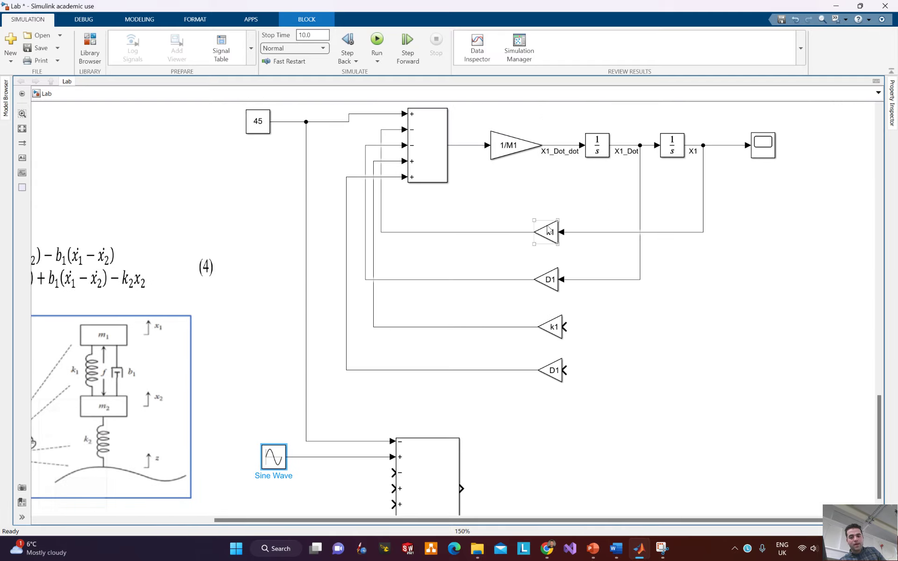
scroll(430, 269, "down", 4)
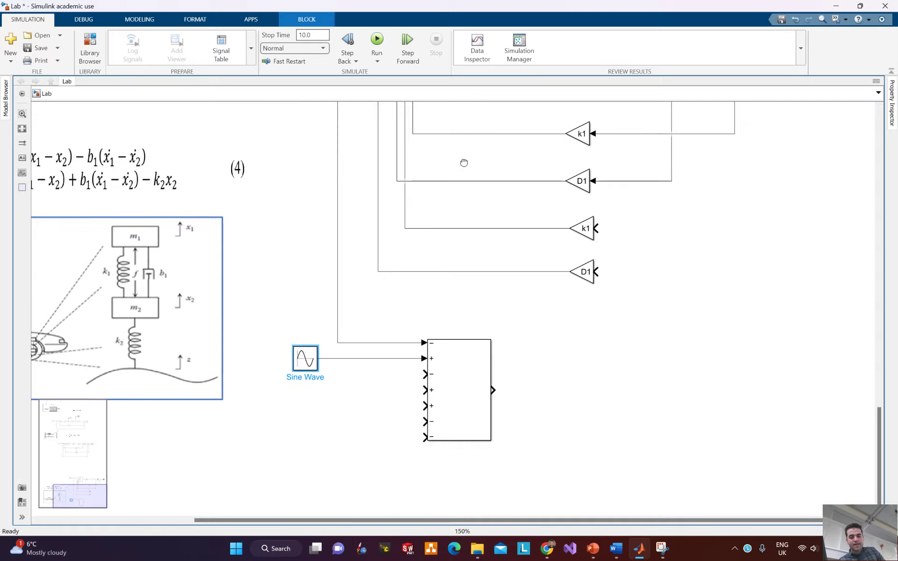
mouse_move(402, 151)
left_mouse_down()
mouse_move(380, 311)
mouse_move(392, 397)
mouse_move(409, 396)
left_mouse_up()
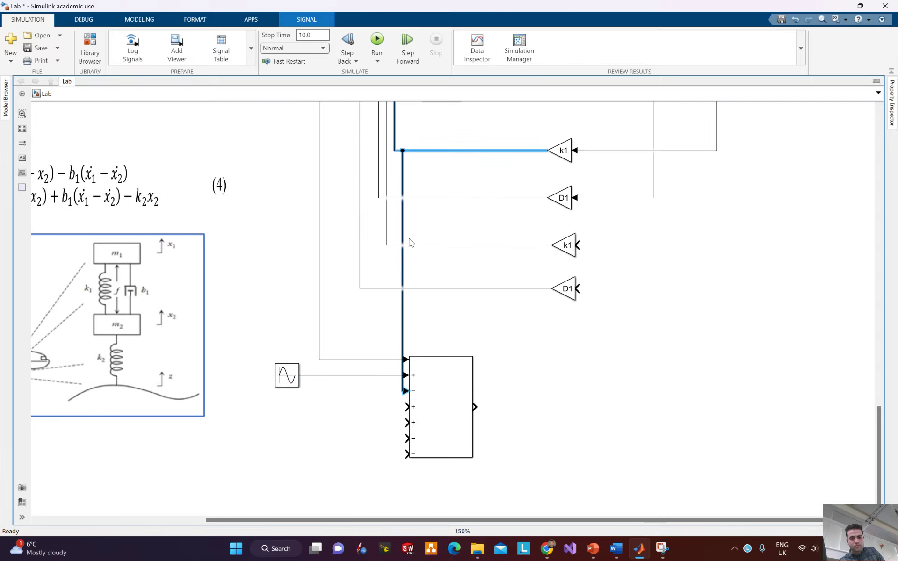
left_click_drag(405, 235, 333, 231)
left_click_drag(246, 206, 375, 202)
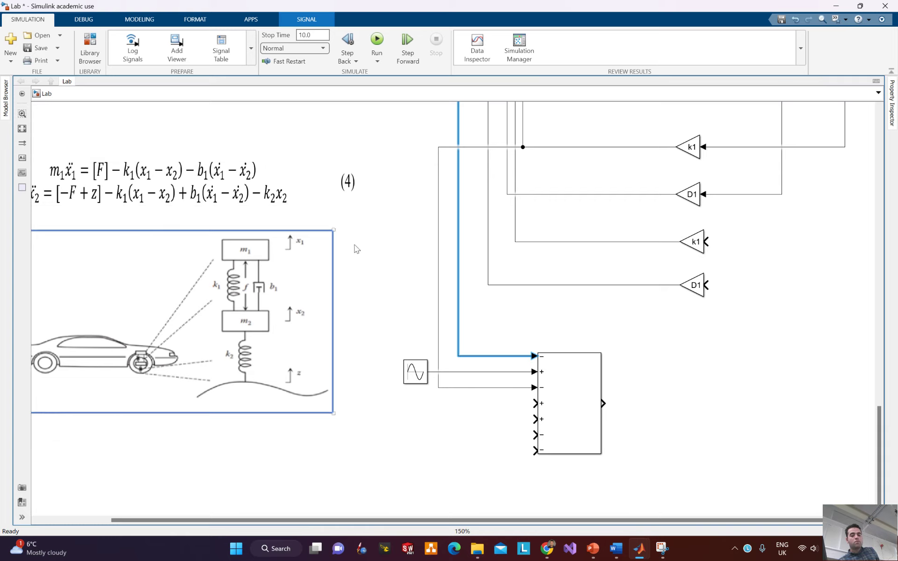
- Add a Gain block in line with the output of the seven-input Subtract block
left_click_drag(744, 397, 444, 290)
double_click(410, 267)
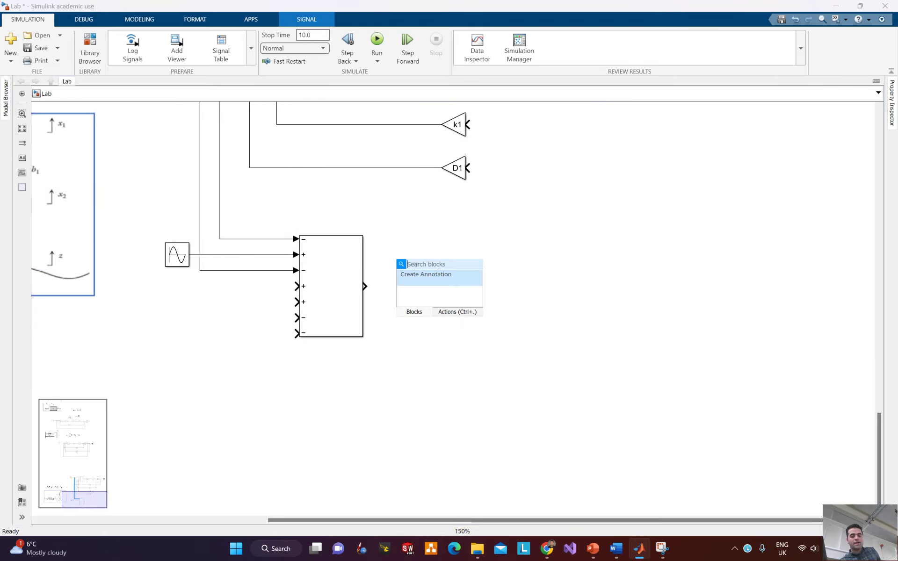
type("gain")
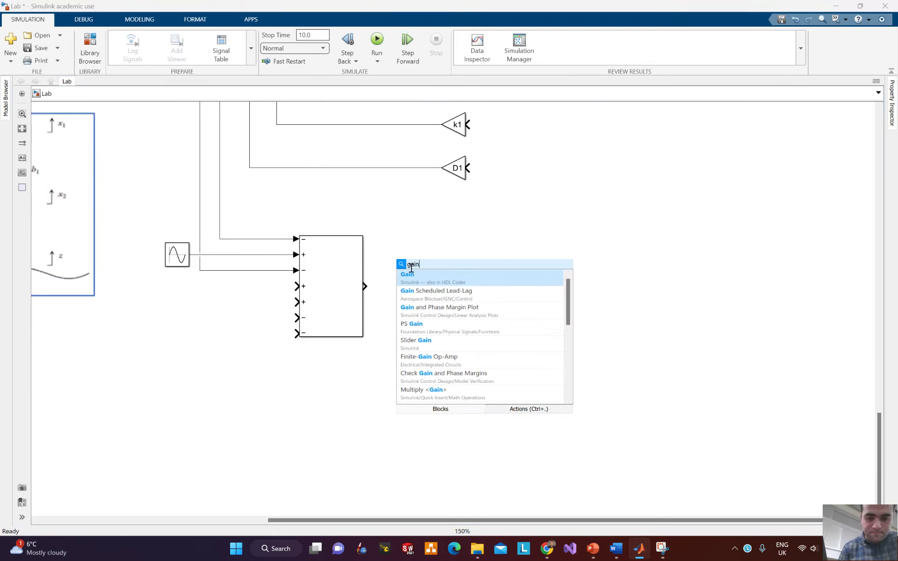
left_click(484, 280)
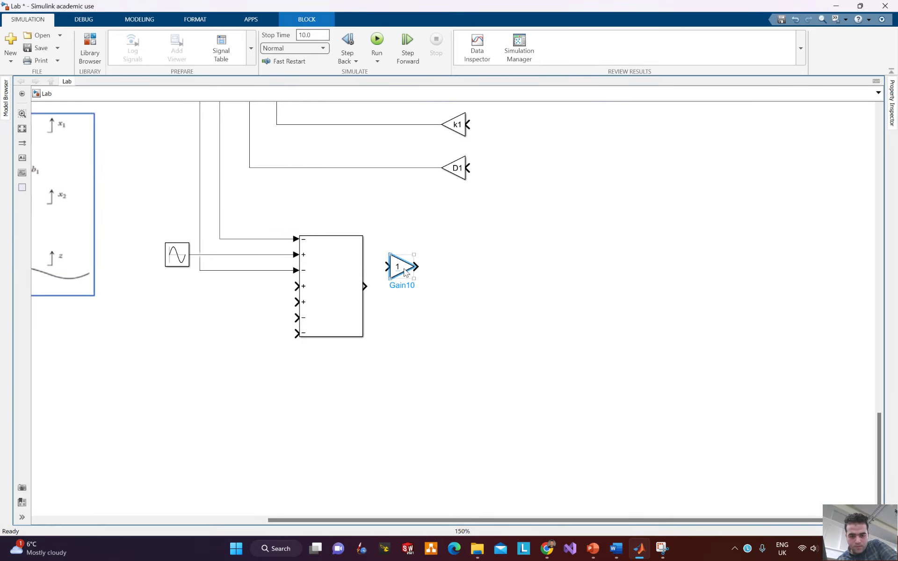
left_click_drag(405, 273, 431, 294)
- Set the new Gain block to 1/M2, then enlarge it and connect it to the seven-input Subtract block's output
double_click(431, 294)
left_click(505, 287)
left_click(499, 272)
type("/m2")
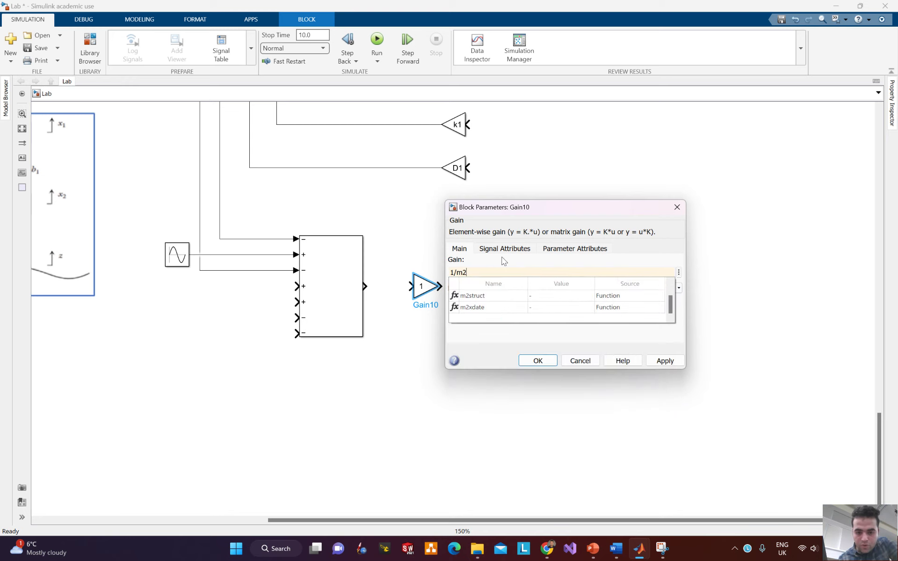
key("BackSpace")
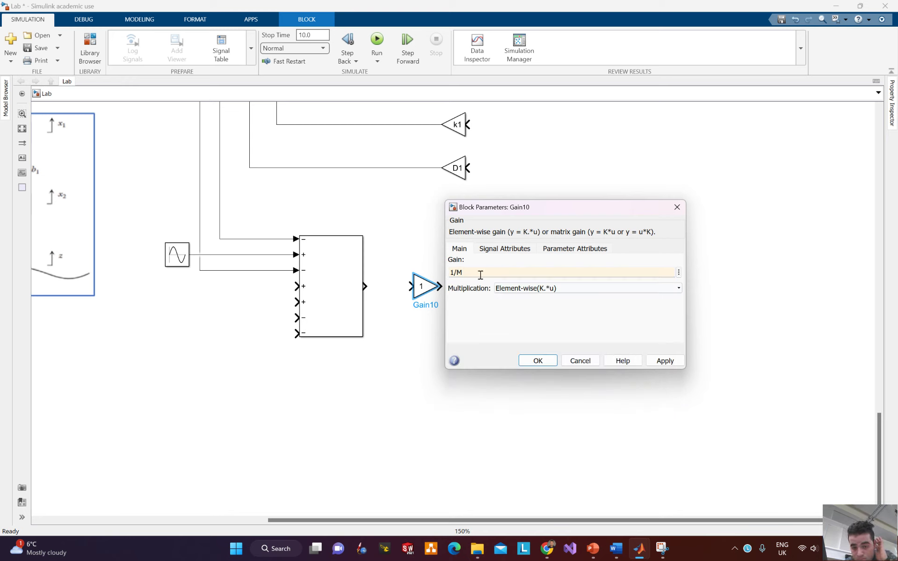
left_click(481, 274)
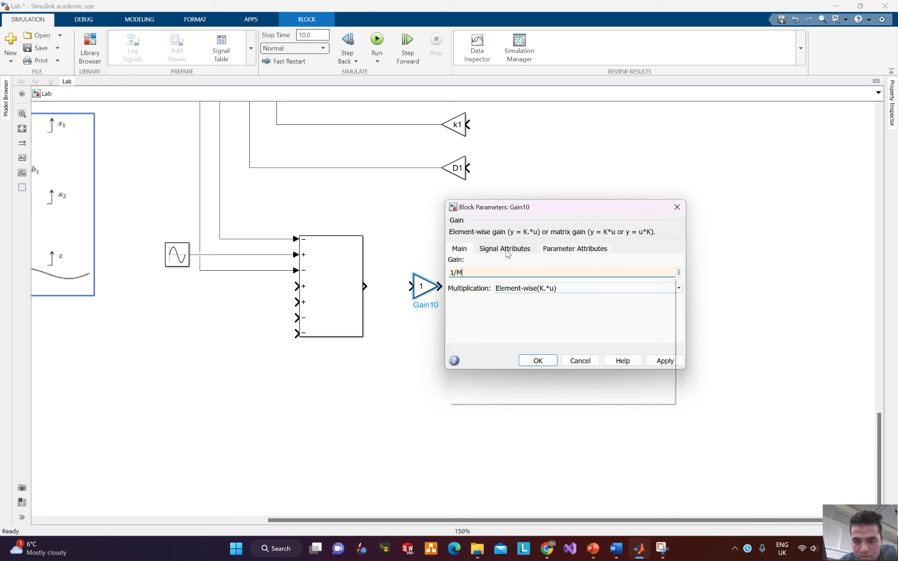
key("BackSpace")
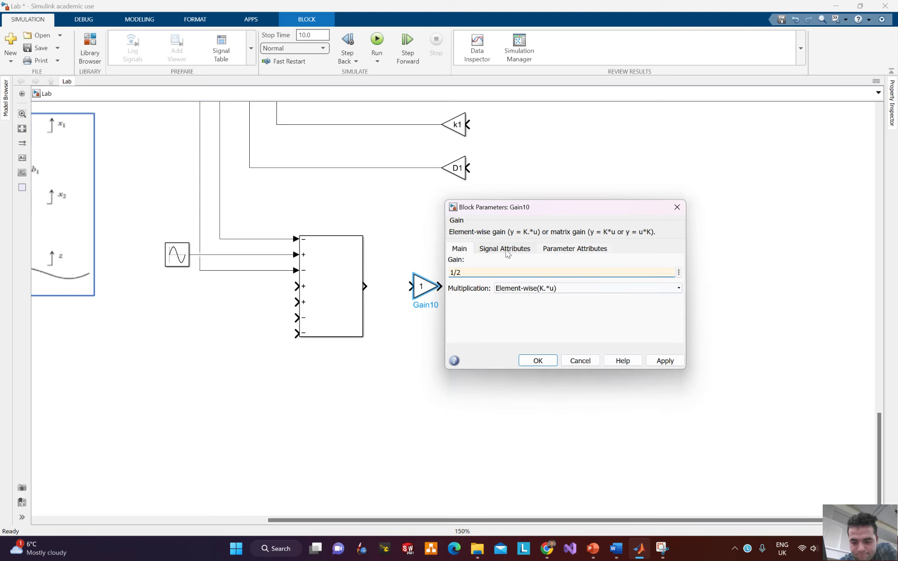
key("Down")
key("Down")
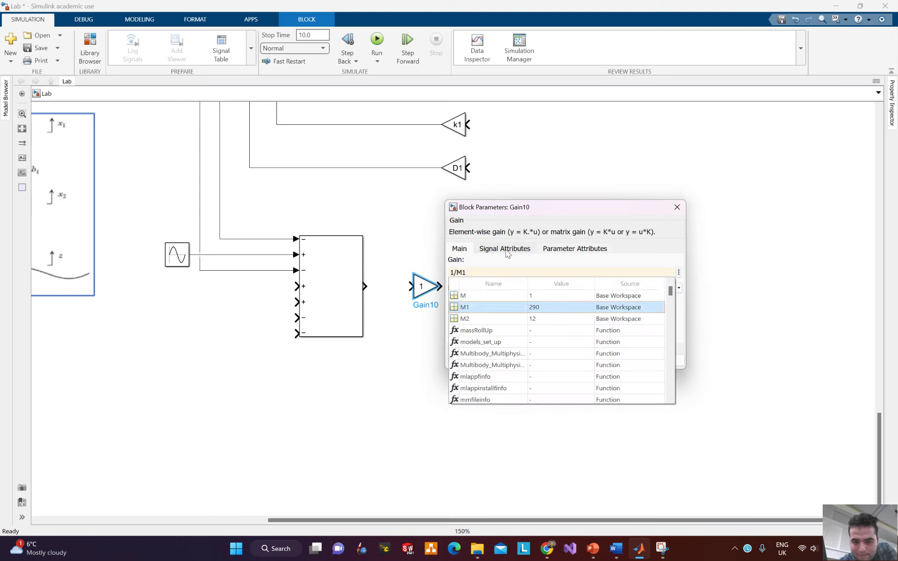
key("Down")
left_click(488, 319)
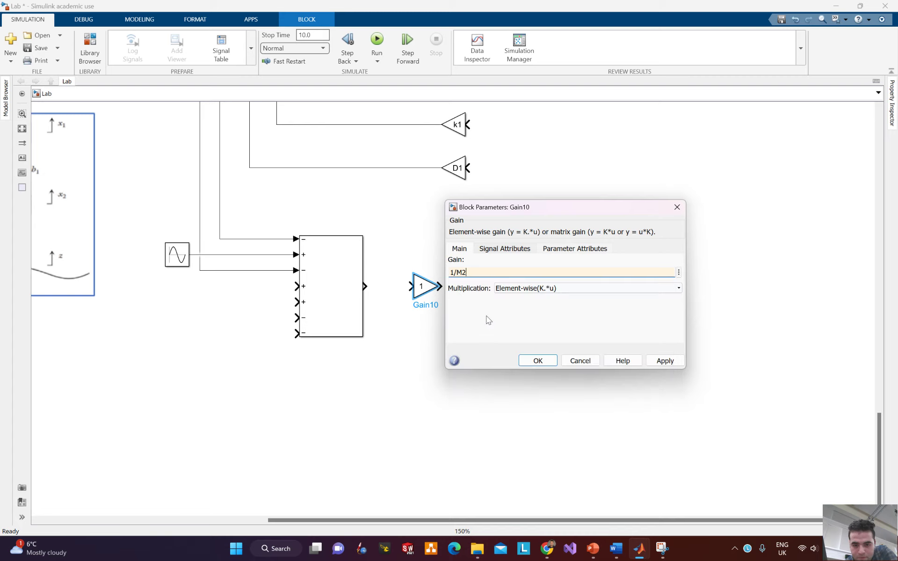
left_click(536, 361)
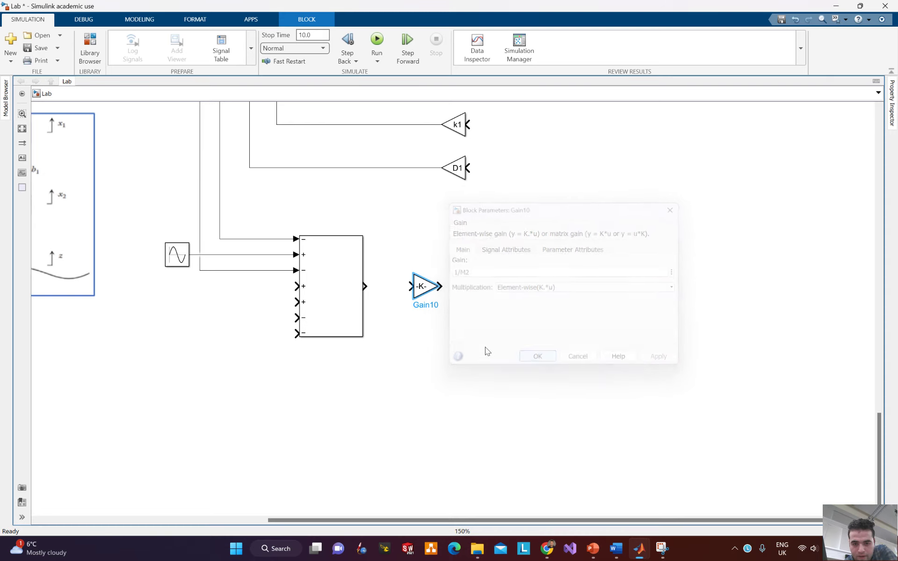
mouse_move(435, 298)
left_mouse_down()
mouse_move(462, 311)
mouse_move(447, 292)
left_mouse_up()
left_click(411, 287)
- Add two Integrator blocks in a row after the 1/M2 gain
double_click(537, 286)
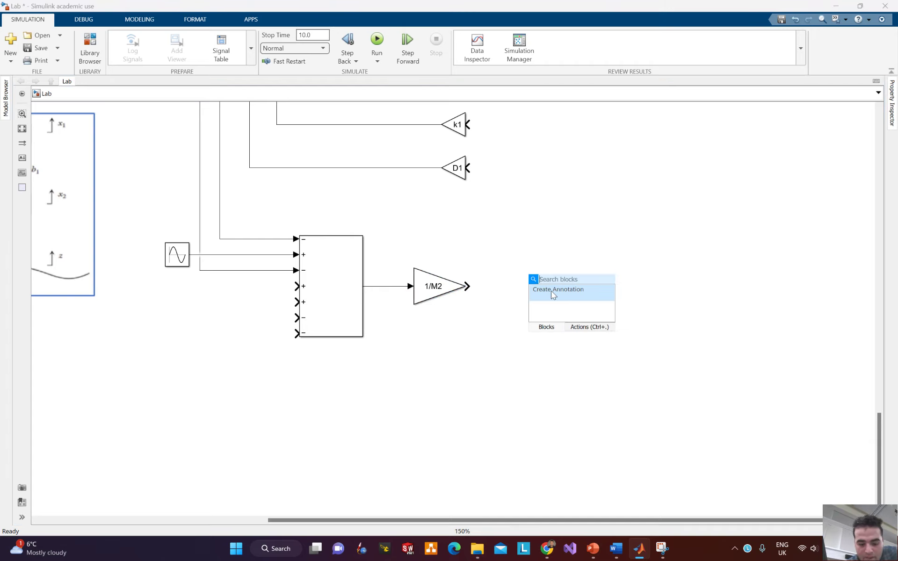
type("Inte")
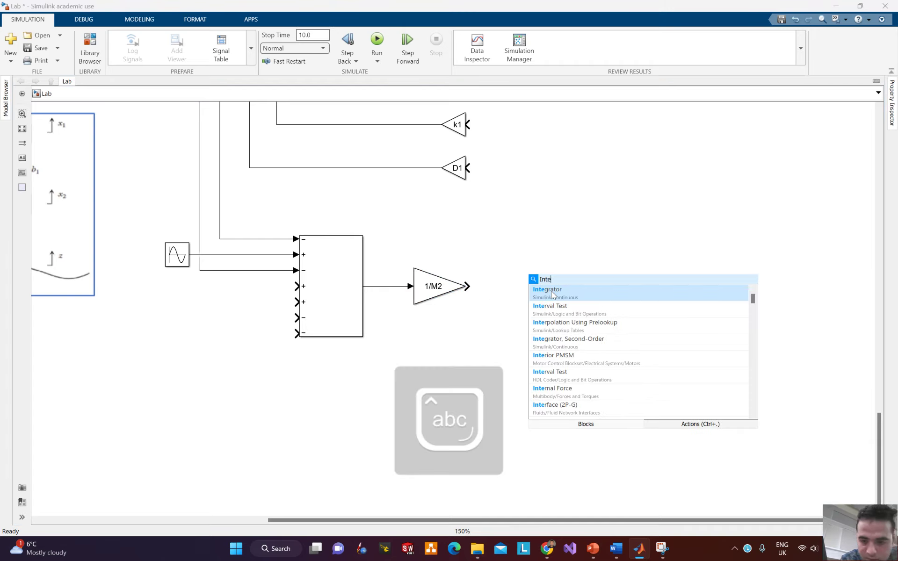
key("Return")
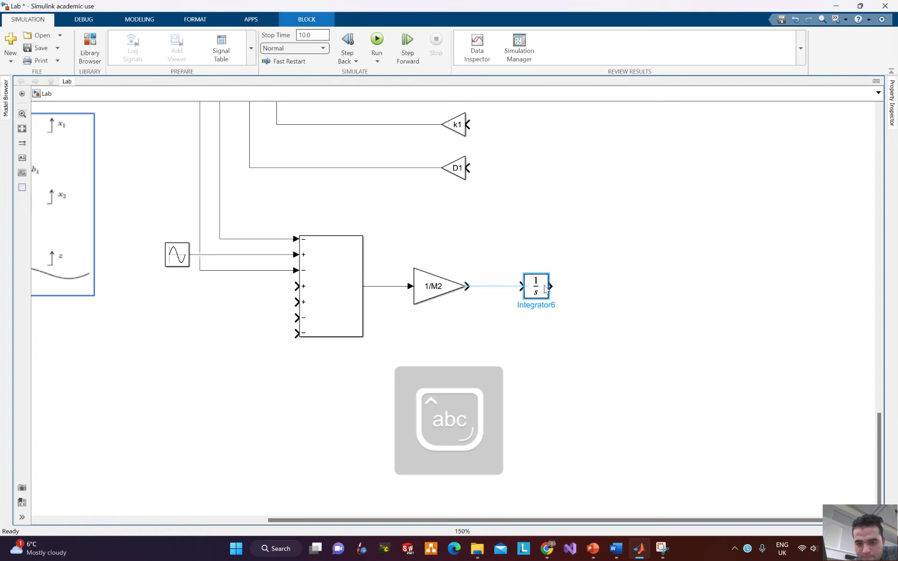
double_click(647, 282)
type("int")
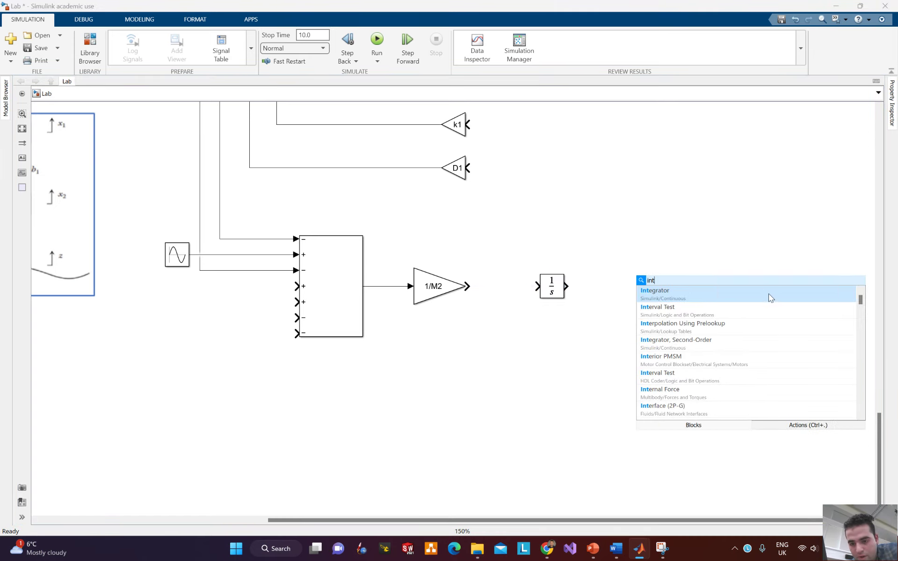
key("Return")
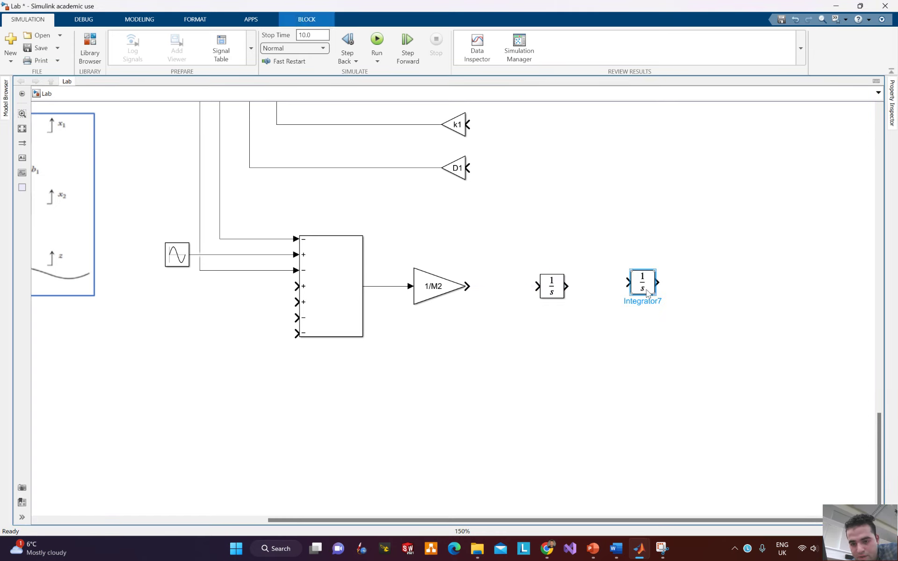
- Align the two new integrators and connect the 1/M2 gain to them in series
left_click_drag(567, 286, 594, 297)
left_click_drag(472, 286, 555, 289)
left_click(502, 297)
left_click_drag(467, 286, 519, 286)
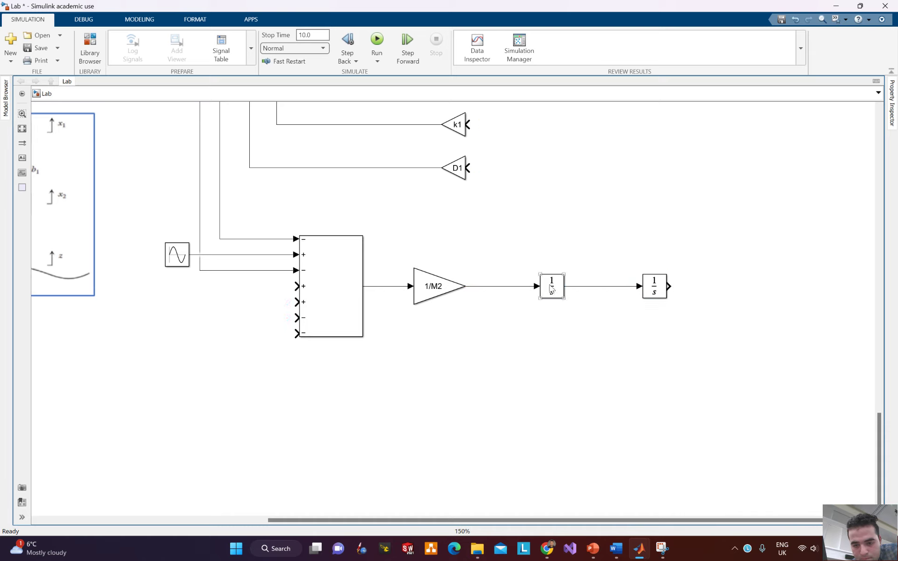
- Label the signal between the 1/M2 gain and the first integrator X2_Dot_DOT
double_click(498, 289)
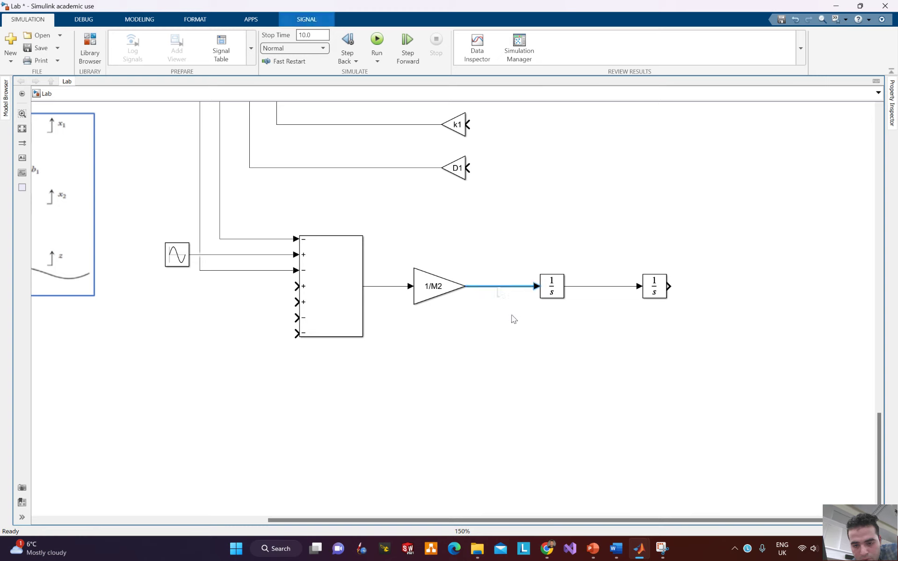
key("Caps_Lock")
type("D")
key("Caps_Lock")
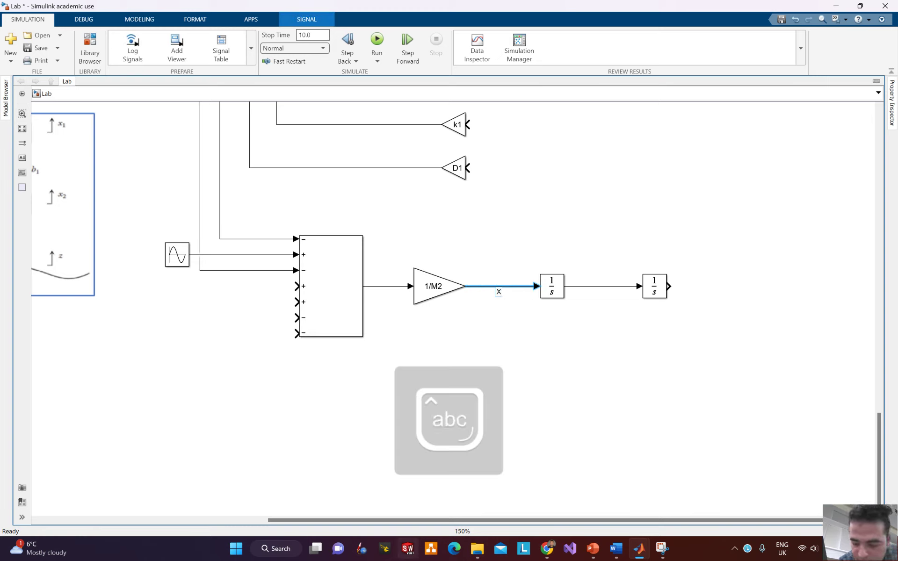
type("2_")
key("Caps_Lock")
type("D")
key("Caps_Lock")
type("ot")
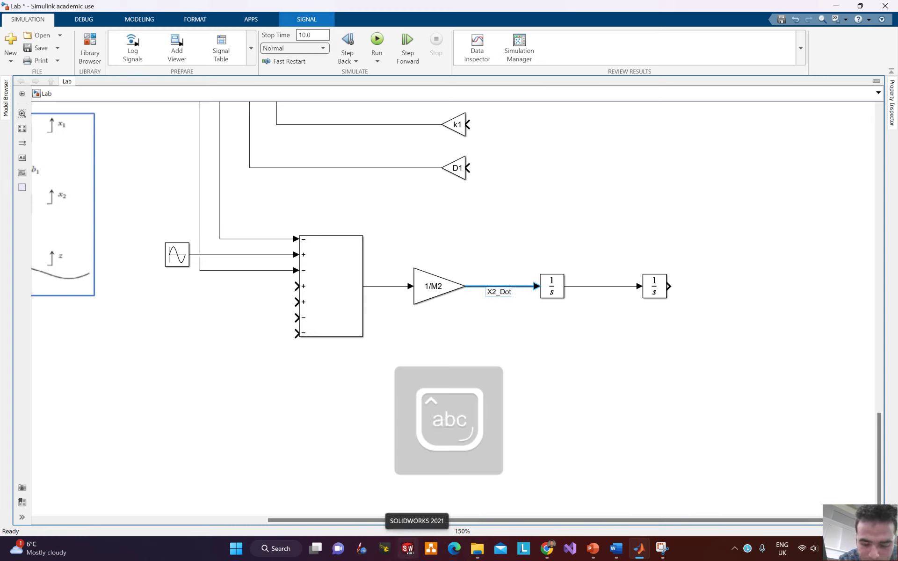
type("_")
key("Caps_Lock")
type("DOY")
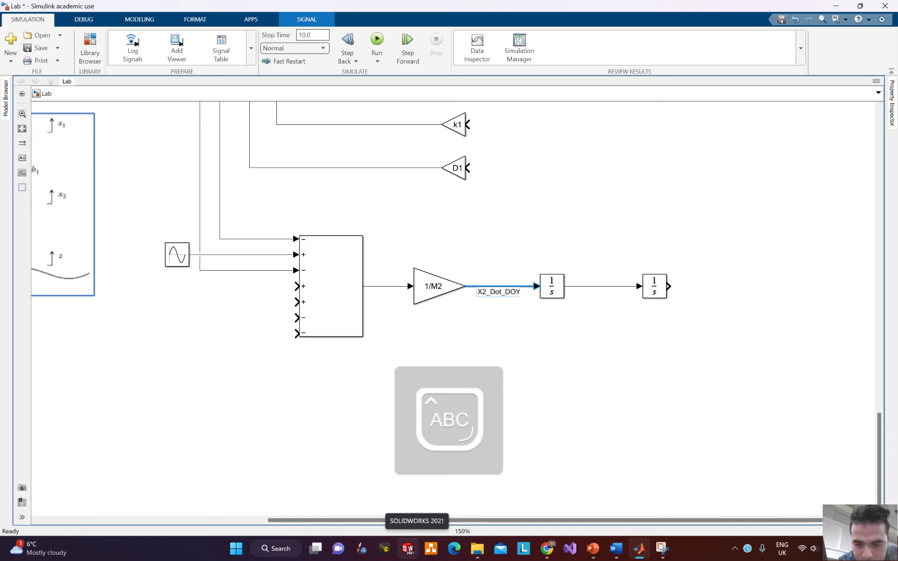
key("BackSpace")
type("T")
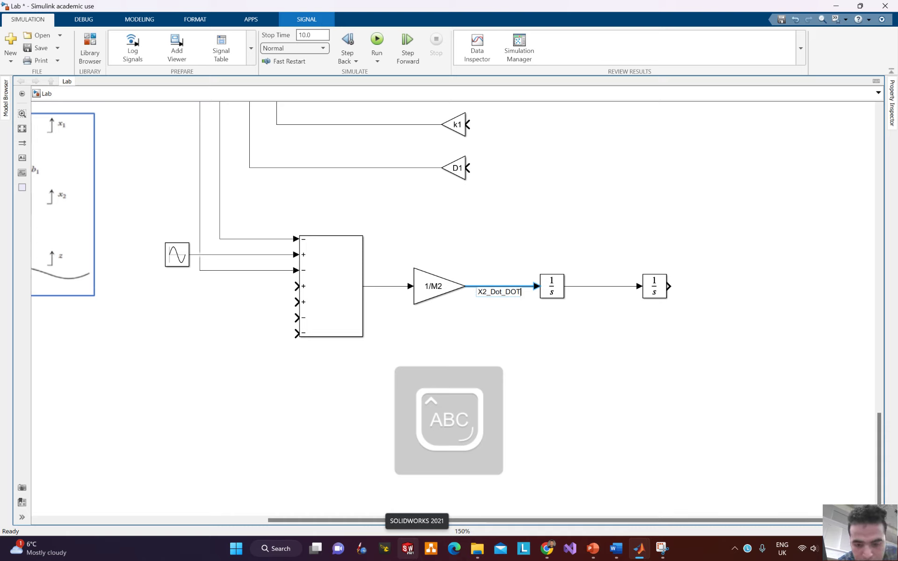
- Label the signal between the two lower integrators X_Dot
left_click(606, 291)
type("X")
key("Caps_Lock")
type("_Dot")
left_click(694, 316)
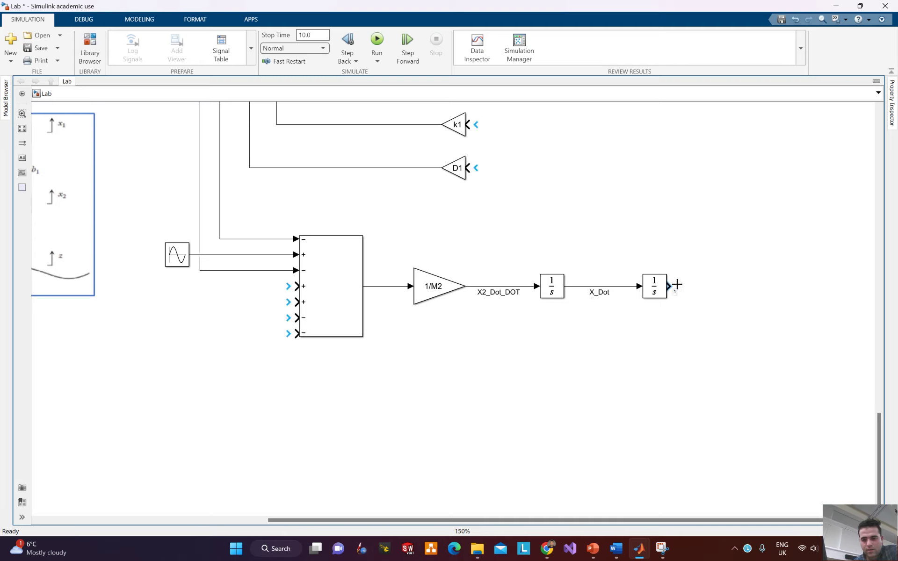
- Draw an open output line labelled x2 from the second lower integrator and correct the signal label between the integrators to X2_Dot
left_click_drag(677, 284, 732, 303)
left_click(705, 288)
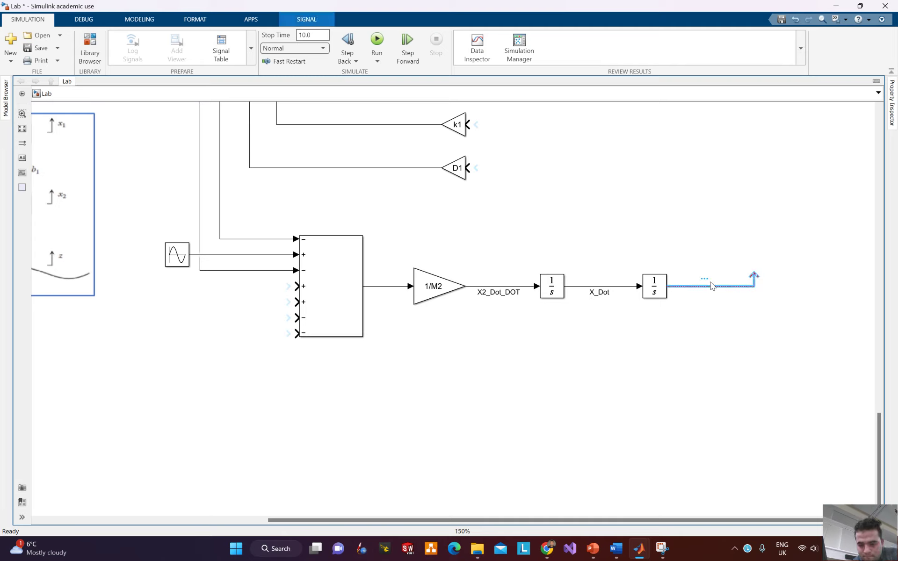
double_click(710, 282)
left_click(650, 301)
left_click(697, 287)
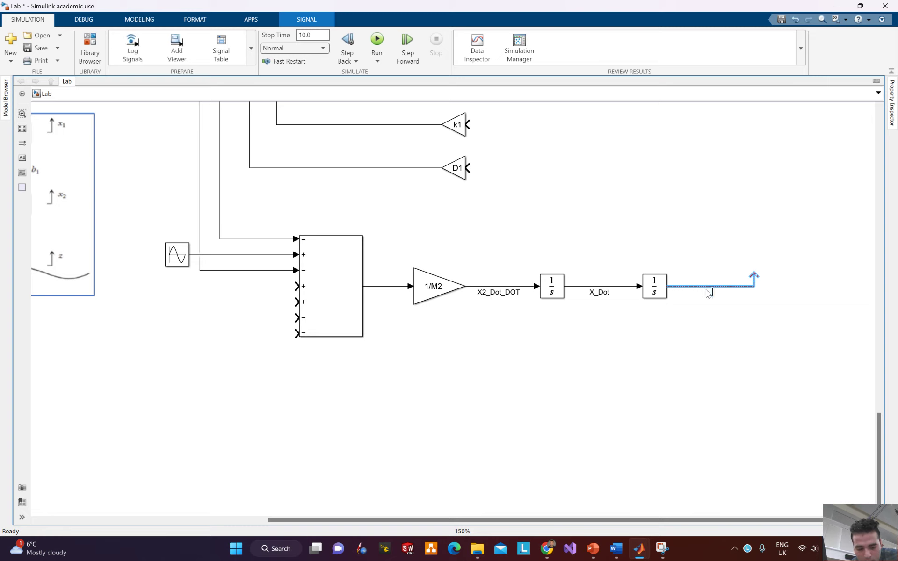
left_click(677, 325)
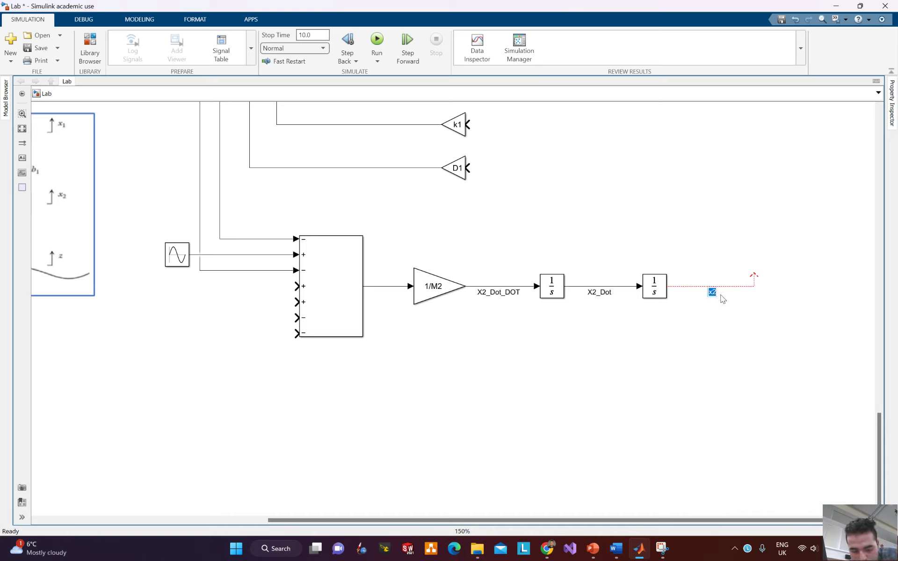
- Change the open output line's label to X2, then delete that unconnected line
key("Caps_Lock")
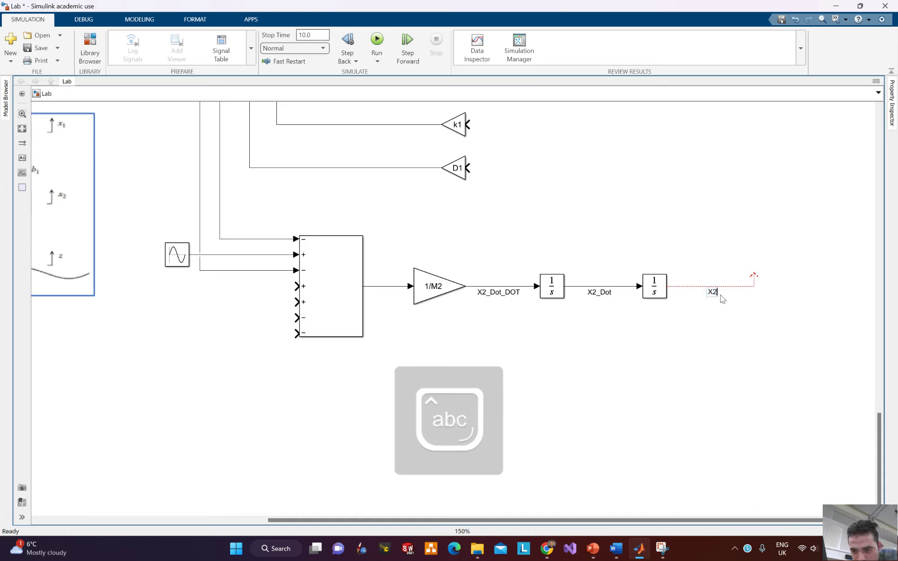
left_click(731, 294)
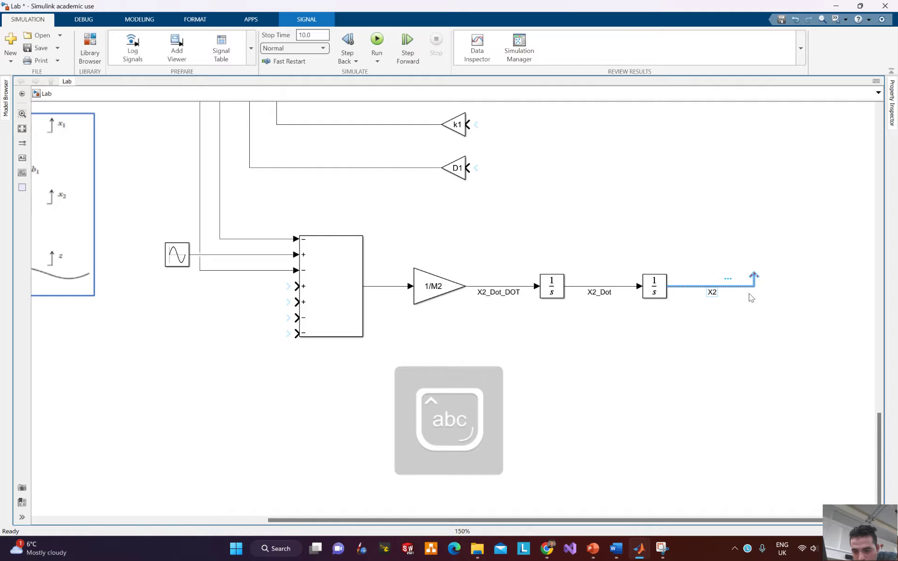
key("Delete")
- Examine the equations of motion (4) against the unconnected k1 and D1 gains and the remaining inputs of the seven-input Subtract block
scroll(553, 170, "up", 3)
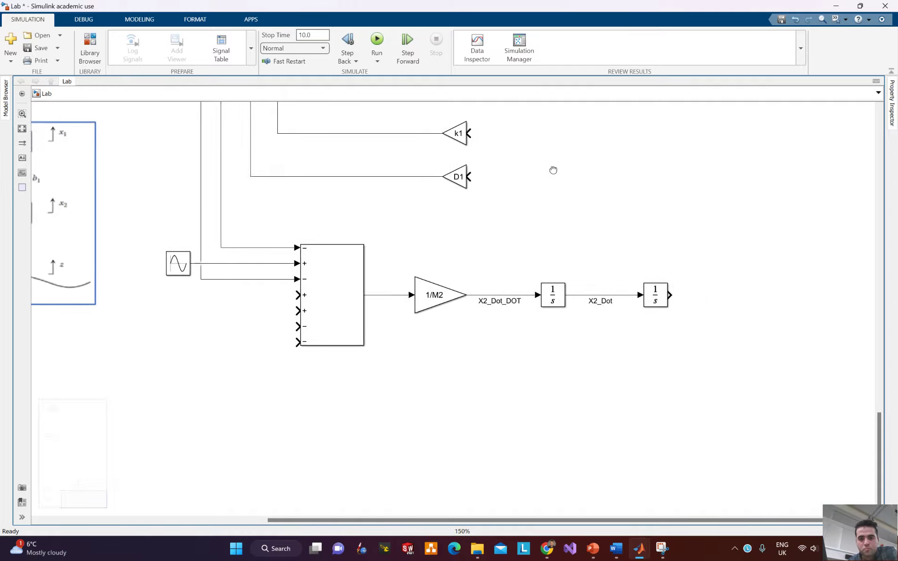
scroll(579, 217, "left", 2)
left_click_drag(622, 190, 601, 295)
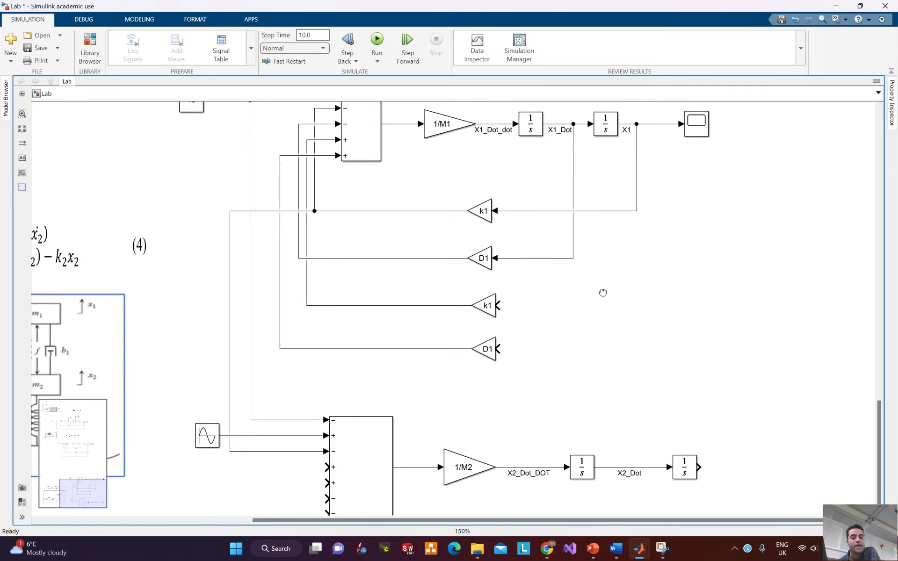
mouse_move(548, 312)
left_mouse_down()
mouse_move(534, 294)
mouse_move(573, 299)
mouse_move(822, 274)
mouse_move(761, 246)
left_mouse_up()
left_click(116, 202)
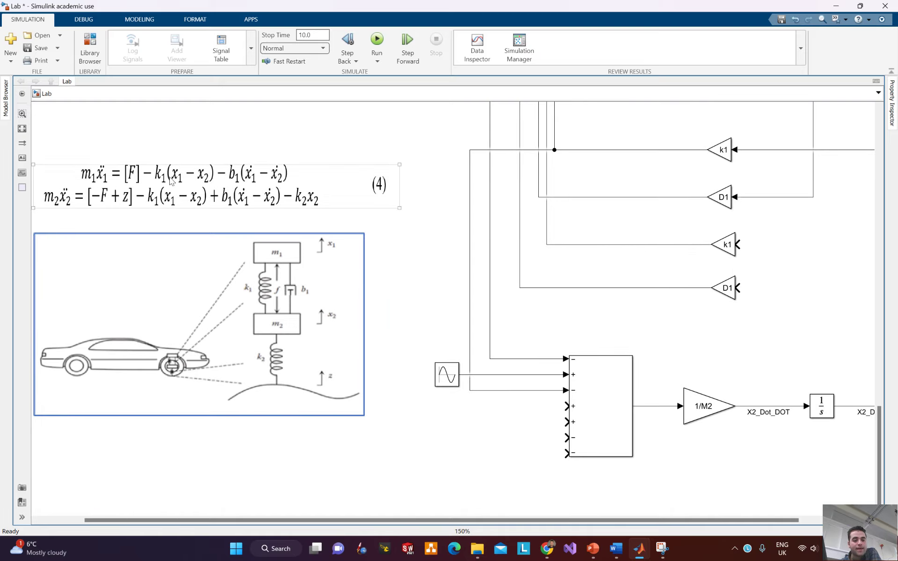
left_click_drag(819, 311, 498, 343)
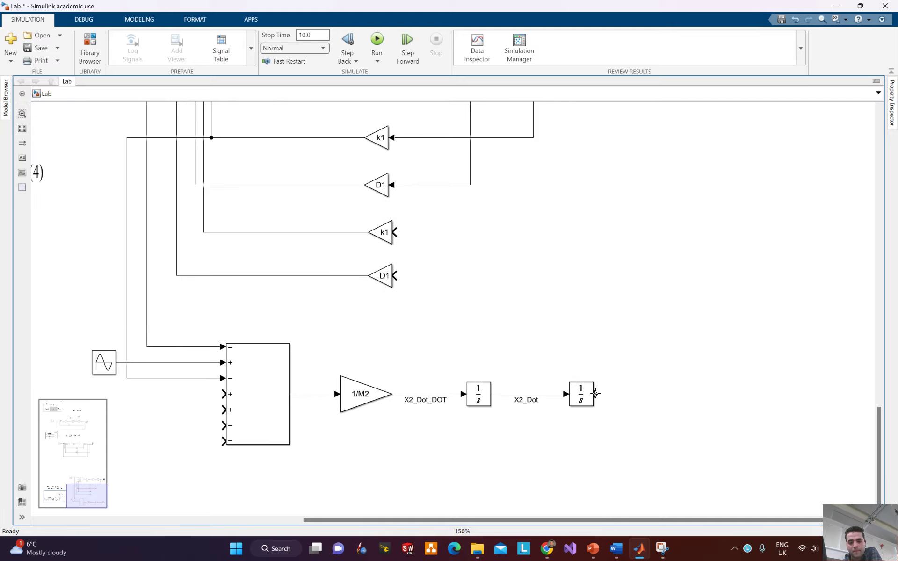
- Connect the X2 output of the second lower integrator to the input of the lower k1 gain
mouse_move(660, 394)
left_mouse_down()
mouse_move(615, 394)
mouse_move(399, 232)
mouse_move(386, 239)
left_mouse_up()
left_click_drag(545, 288, 654, 264)
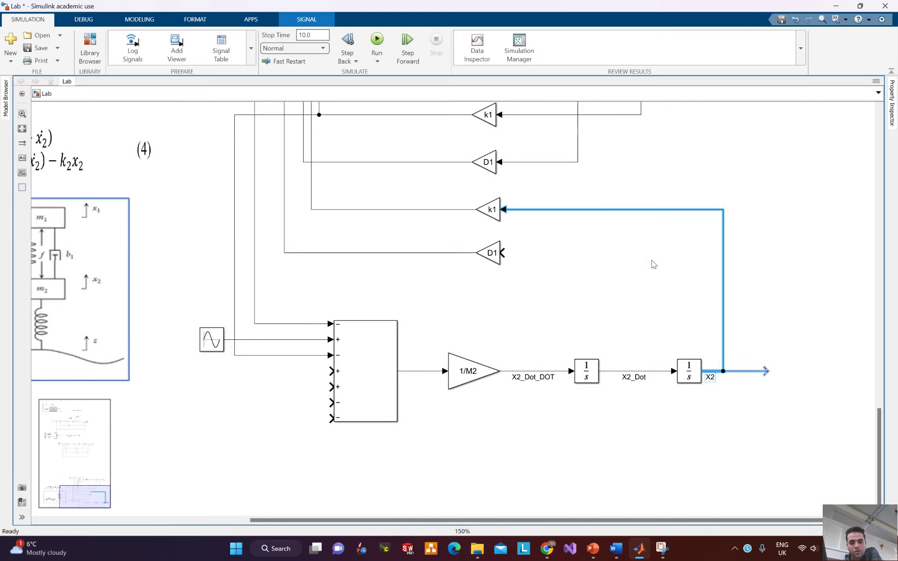
left_click(628, 321)
- Branch the X2_Dot signal between the lower integrators to the input of the lower D1 gain
left_click_drag(490, 293, 681, 296)
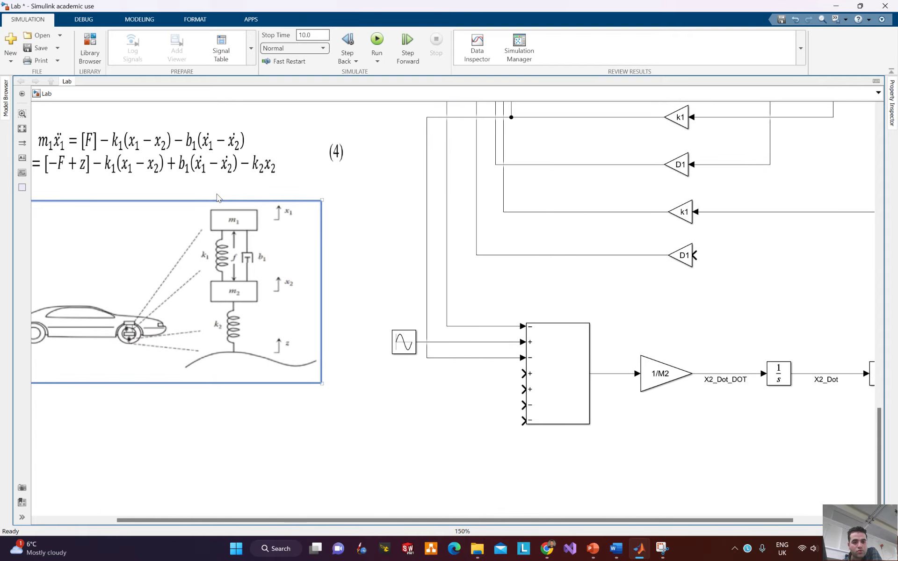
left_click_drag(241, 136, 211, 126)
left_click_drag(764, 322, 660, 320)
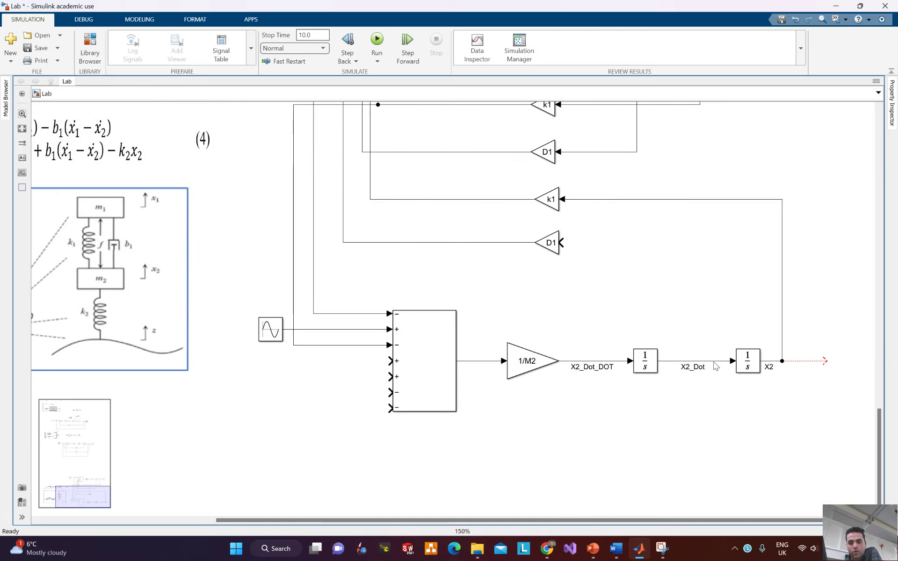
mouse_move(708, 364)
left_mouse_down()
mouse_move(641, 261)
mouse_move(561, 242)
left_mouse_up()
left_click(603, 284)
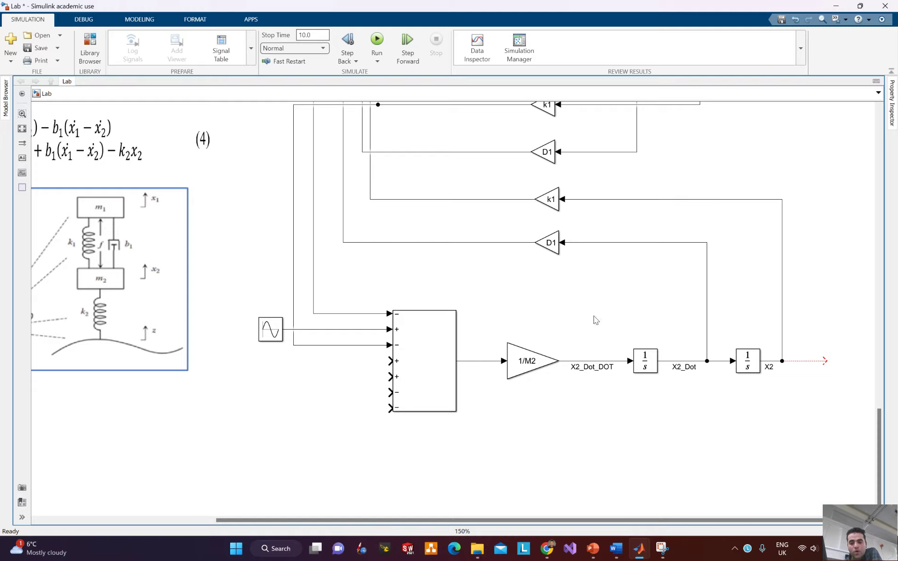
- Add a Scope block after the second lower integrator and connect the X2 signal to it
left_click_drag(580, 333, 339, 339)
left_click_drag(662, 426, 652, 290)
double_click(628, 200)
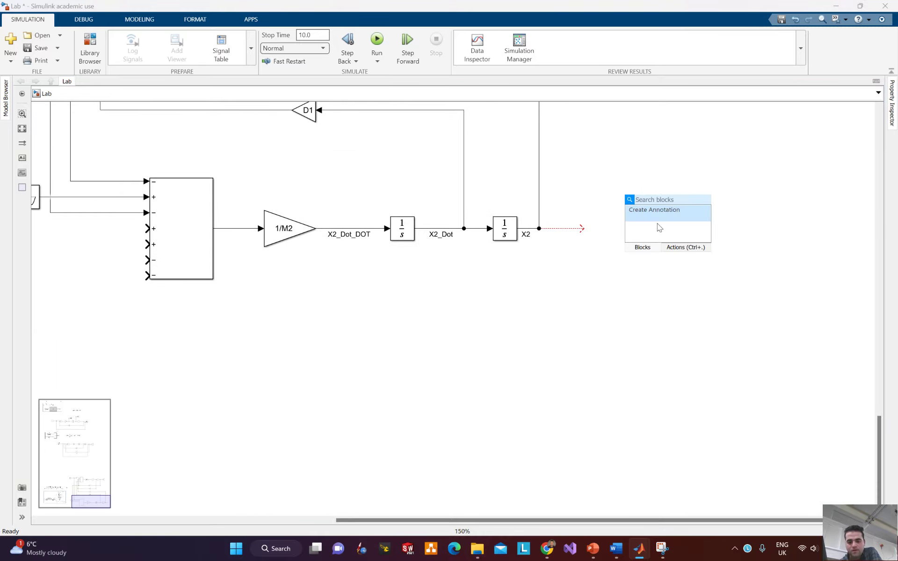
type("scop")
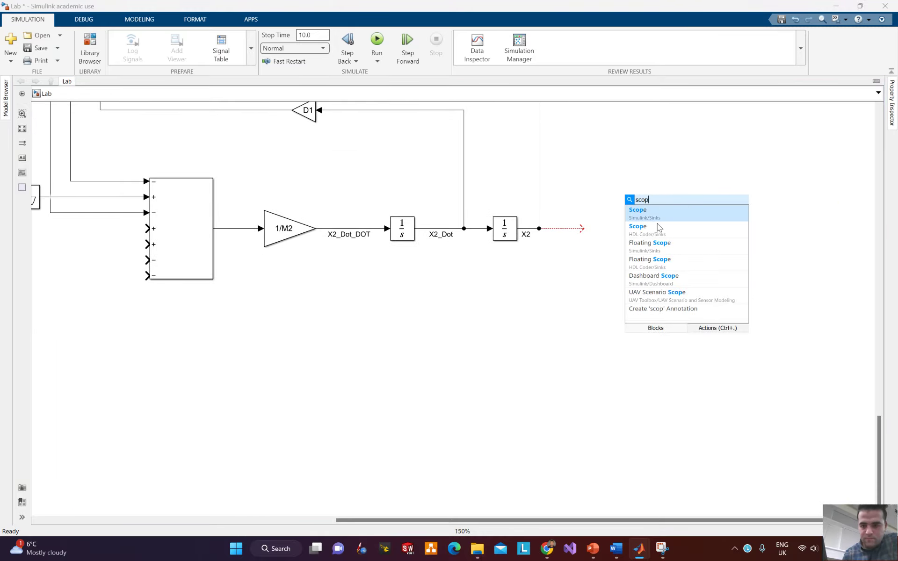
left_click(646, 210)
left_click_drag(631, 202, 667, 230)
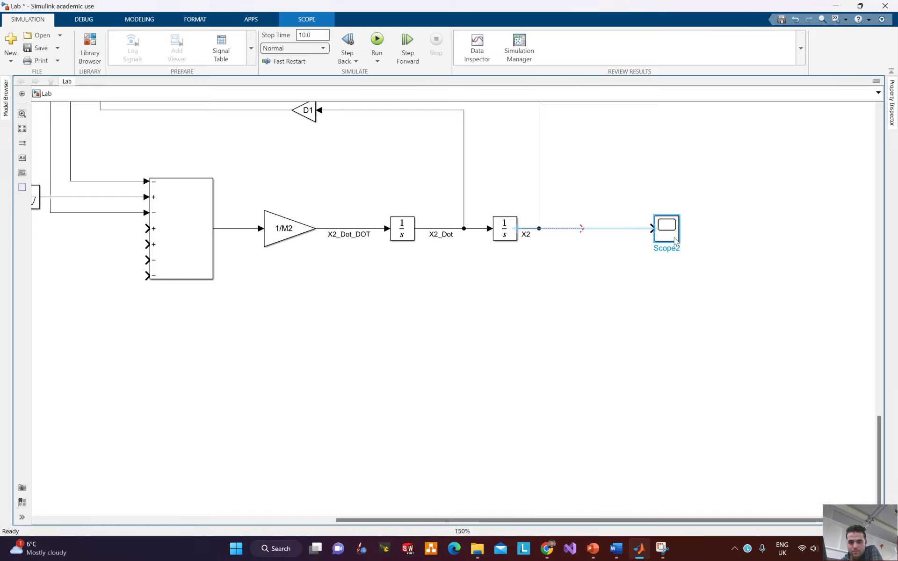
left_click_drag(584, 228, 674, 232)
left_click(588, 263)
- Add a Gain block below the two lower integrators
left_click_drag(589, 263, 728, 323)
left_click_drag(484, 241, 721, 313)
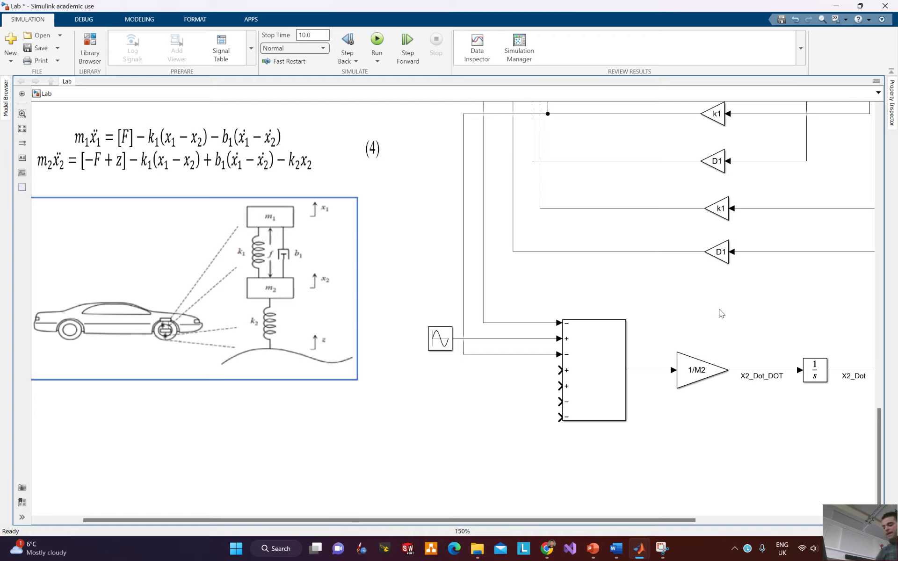
left_click_drag(739, 434, 503, 291)
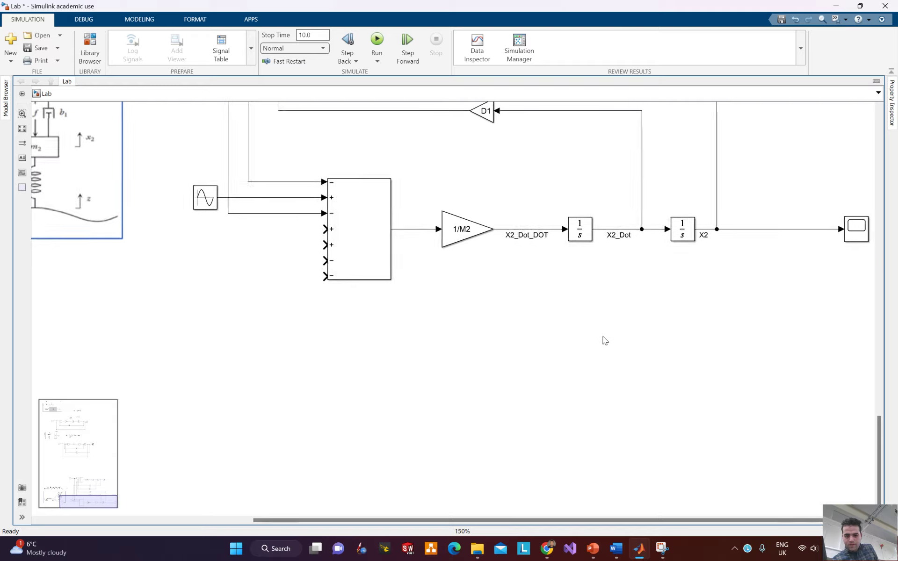
double_click(602, 341)
type("gain")
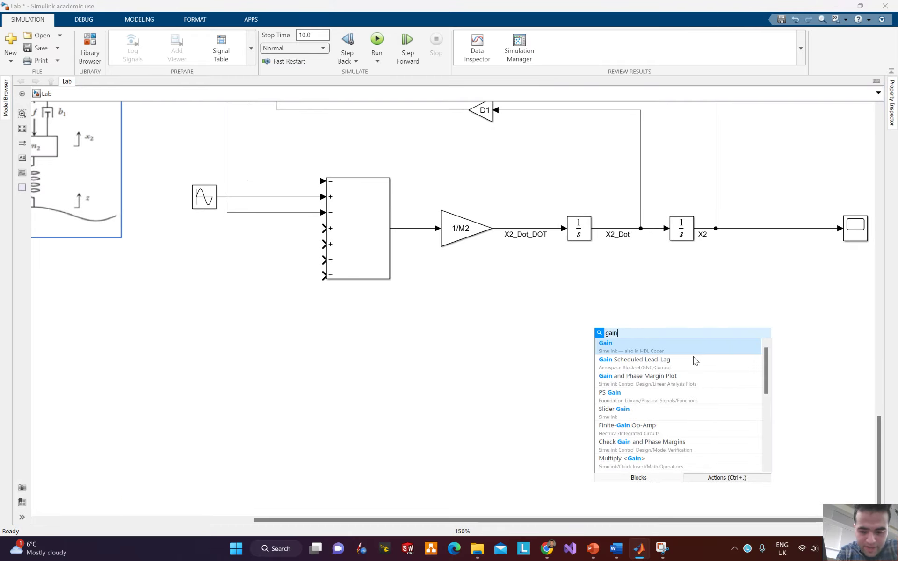
left_click(652, 350)
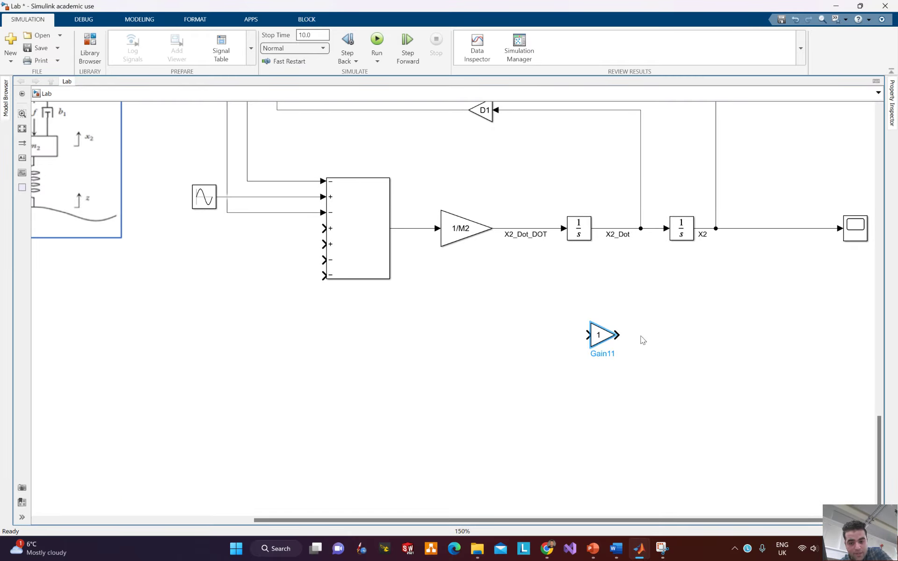
- Add a second Gain block just below the new unset gain
double_click(613, 379)
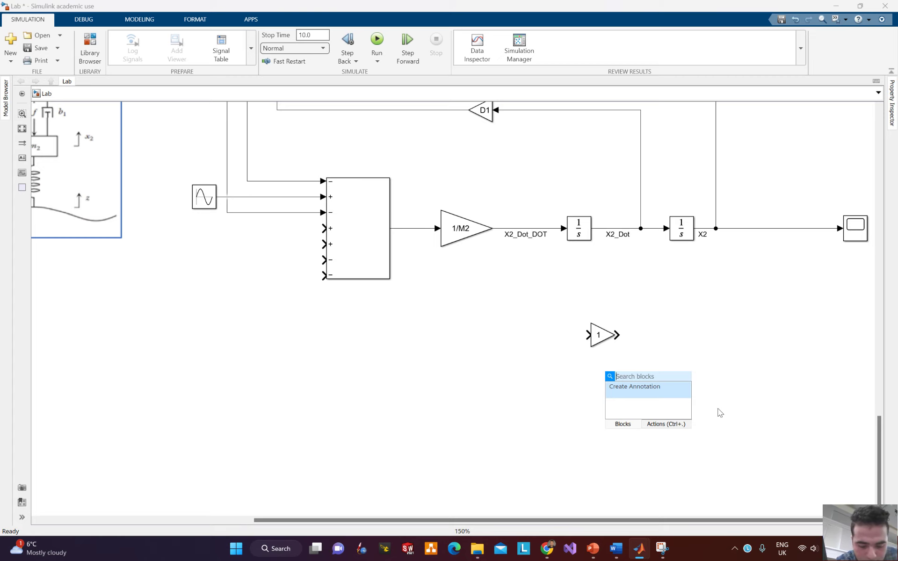
type("gain")
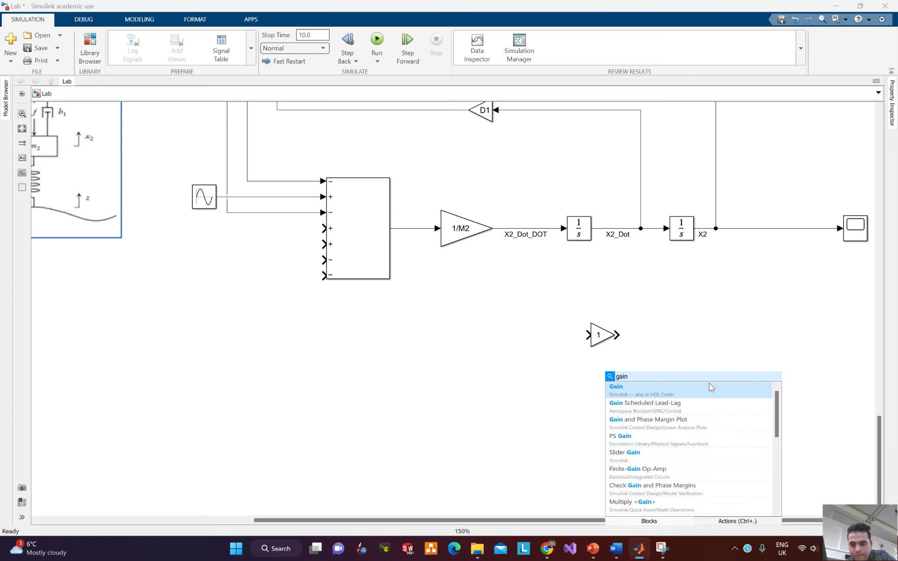
left_click(709, 388)
left_click(397, 365)
- Examine the equations of motion (4) and the quarter-car diagram for the remaining terms feeding the Subtract block
left_click_drag(449, 362, 753, 453)
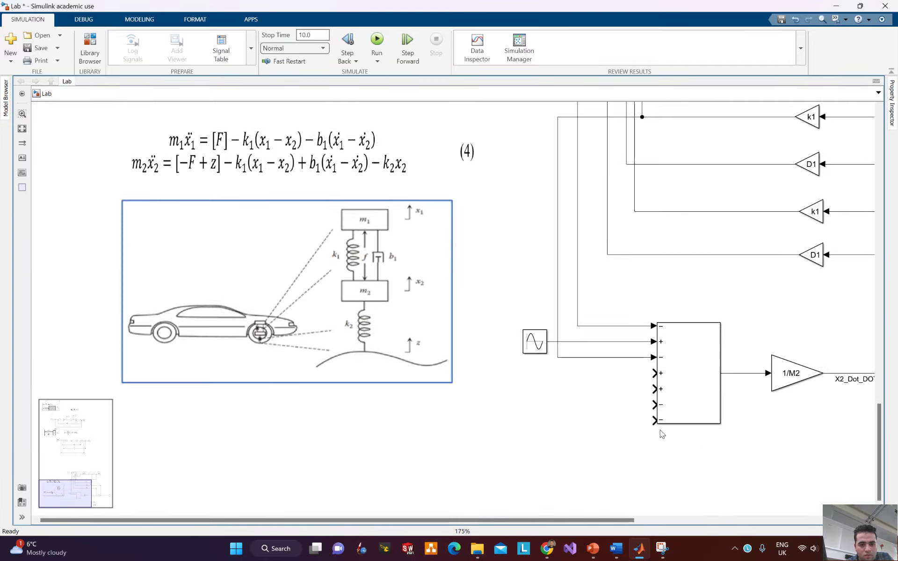
left_click_drag(515, 296, 764, 465)
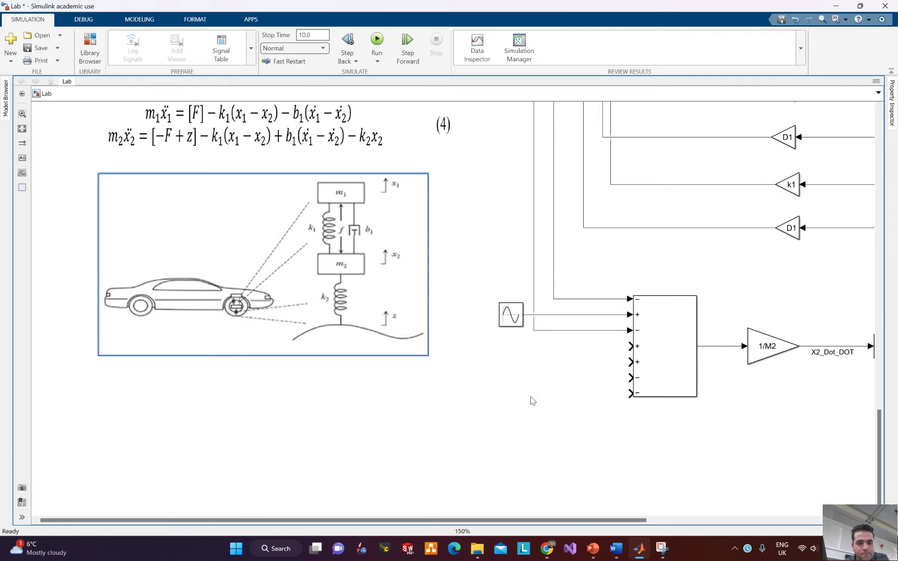
left_click_drag(533, 400, 333, 349)
left_click(576, 358)
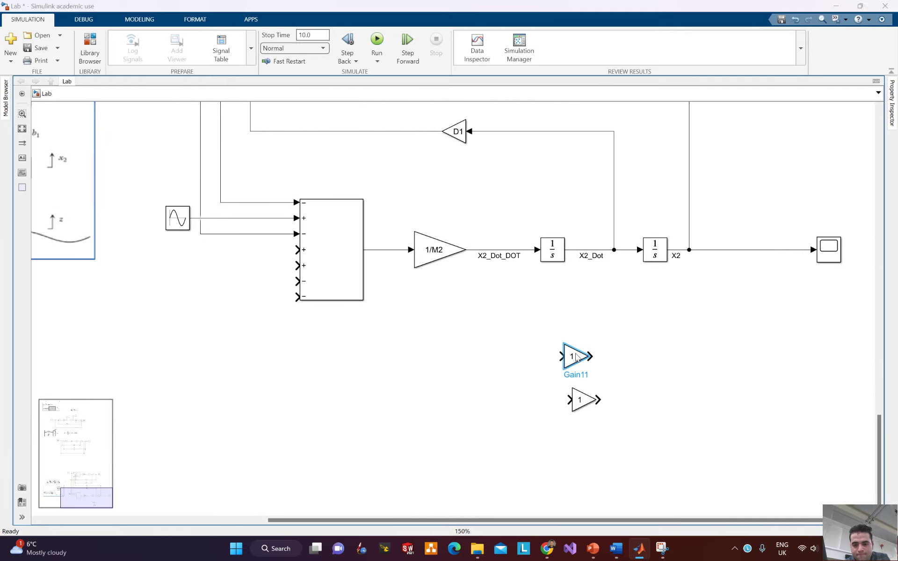
double_click(576, 357)
left_click(732, 430)
left_click_drag(491, 403, 556, 414)
left_click_drag(447, 286, 462, 91)
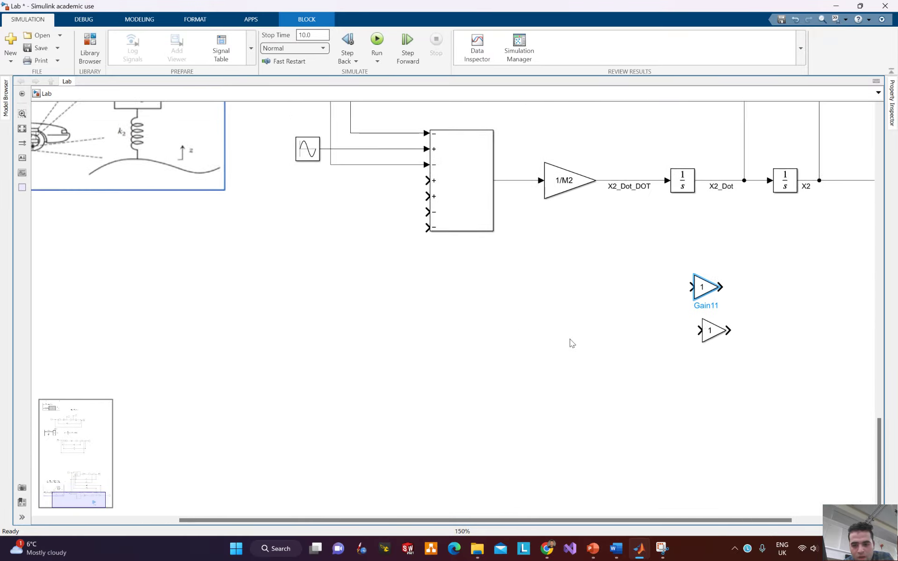
left_click_drag(560, 339, 576, 315)
- Set the gain of the upper new Gain block to the workspace variable k2
double_click(727, 266)
type("K2")
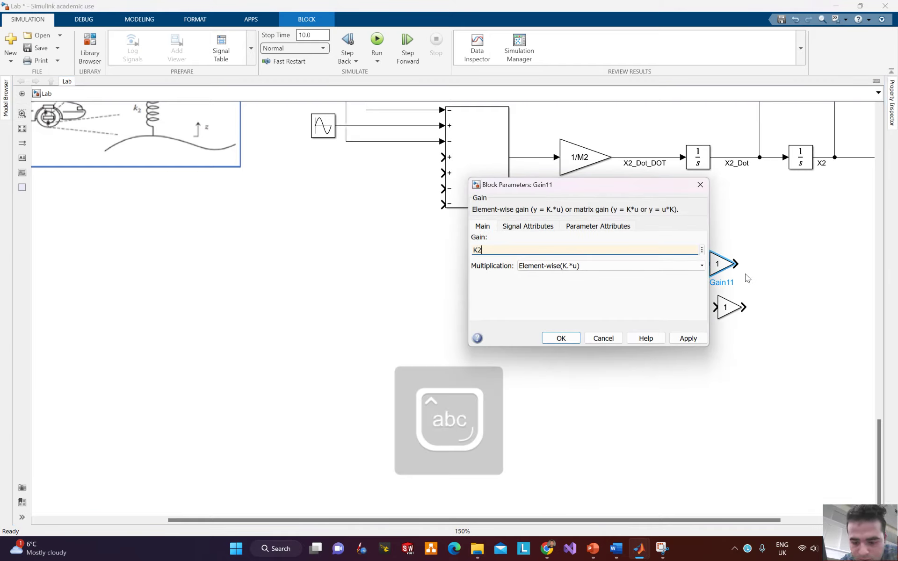
key("Caps_Lock")
type("2")
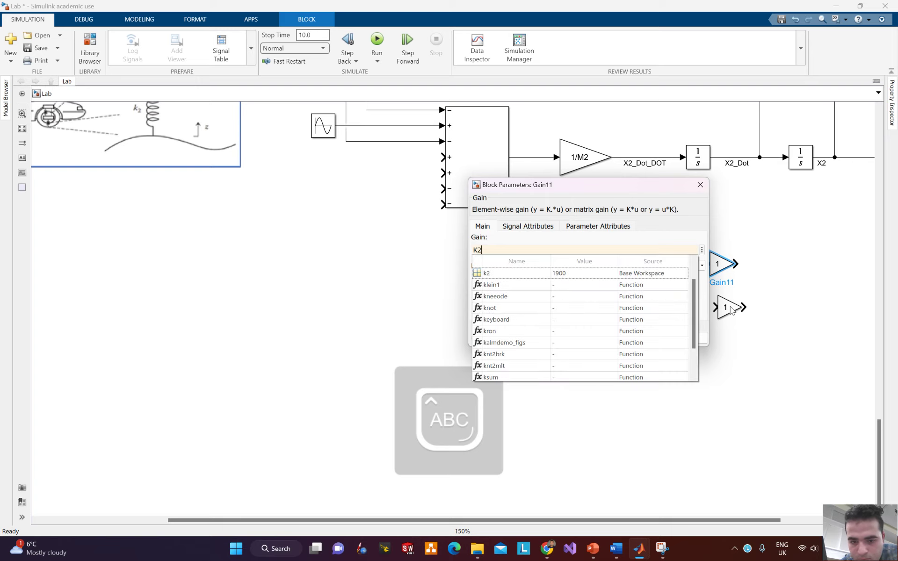
left_click(496, 273)
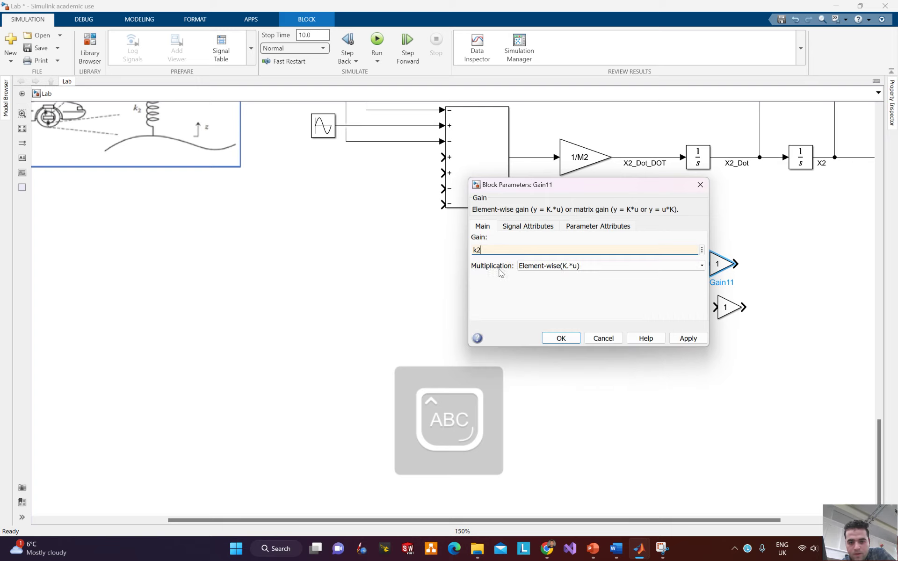
left_click(686, 337)
left_click(558, 338)
- Delete the unset Gain block below the k2 gain
left_click(730, 306)
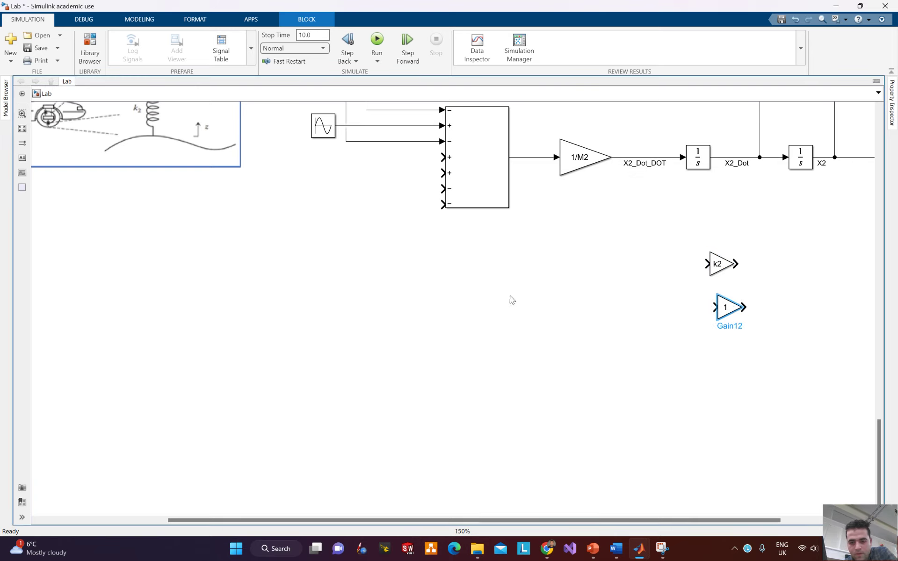
left_click_drag(509, 300, 505, 362)
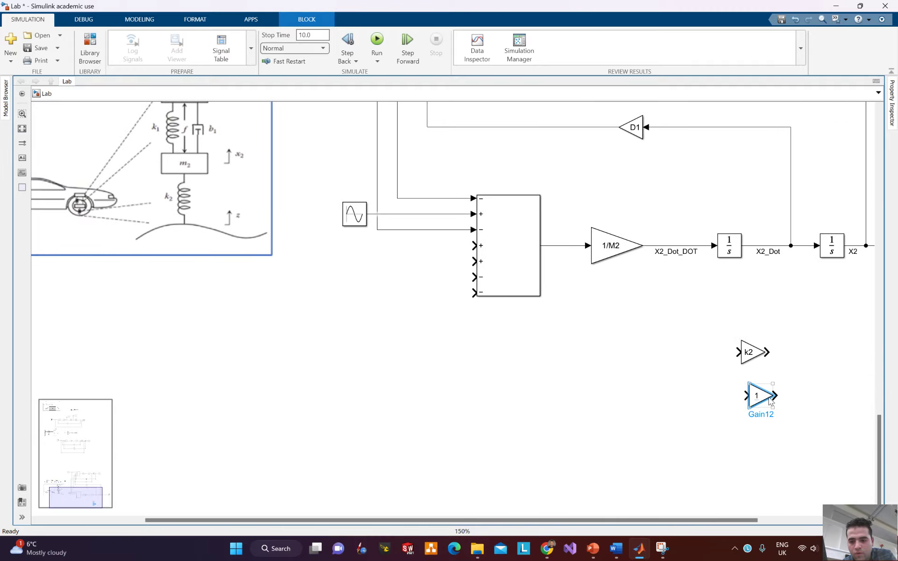
key("Delete")
- Add a new Gain block directly below the k2 gain
left_click_drag(604, 326, 557, 246)
double_click(699, 317)
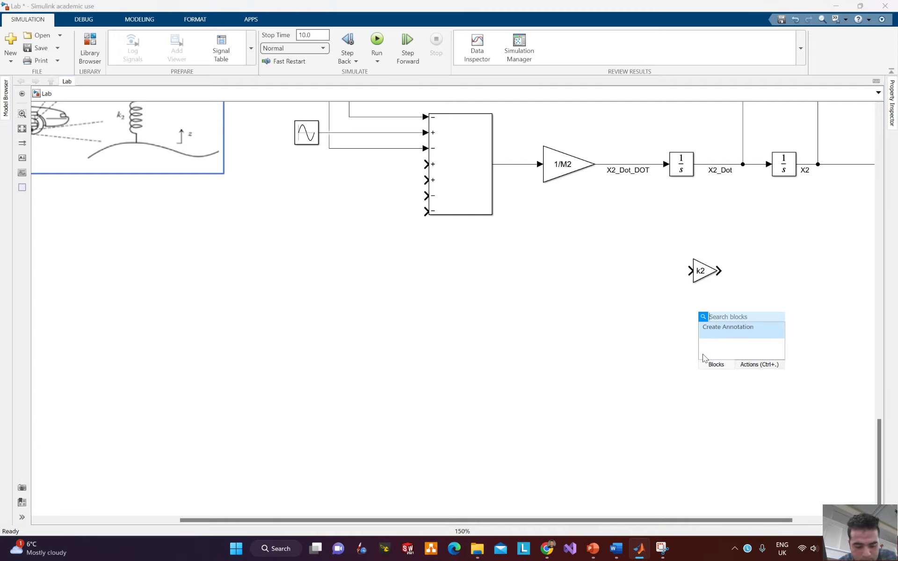
type("Gi")
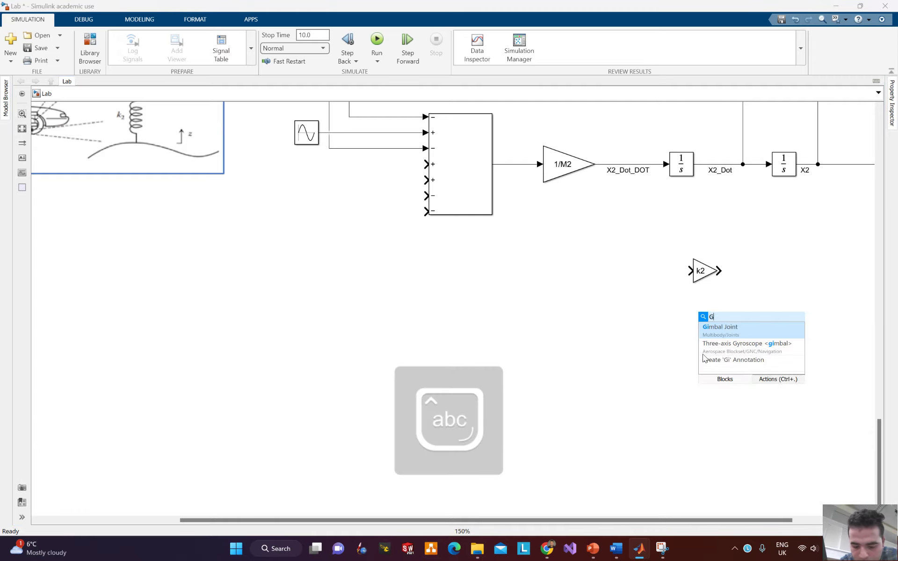
key("BackSpace")
type("ain")
key("Return")
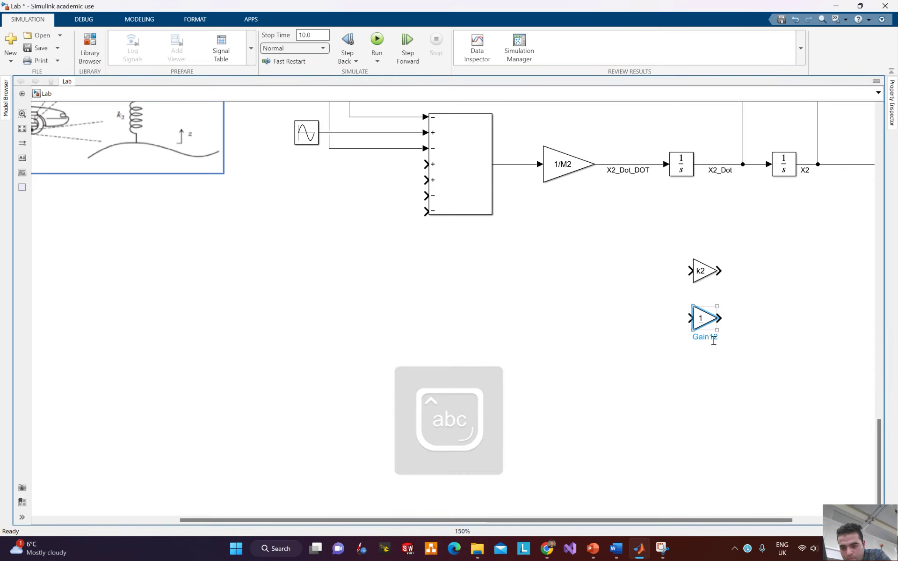
- Set the gain of the block below k2 to D1
double_click(715, 322)
type("b1")
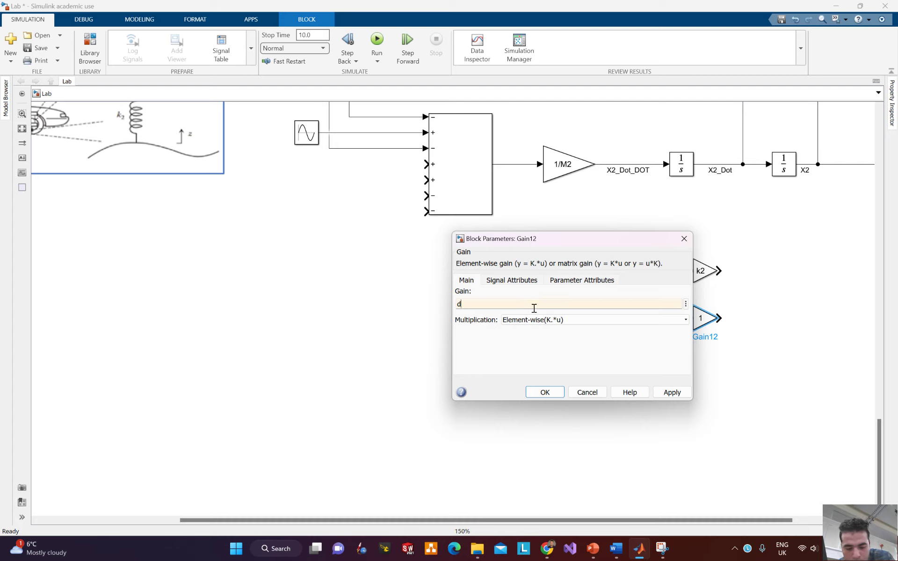
key("BackSpace")
type("D1")
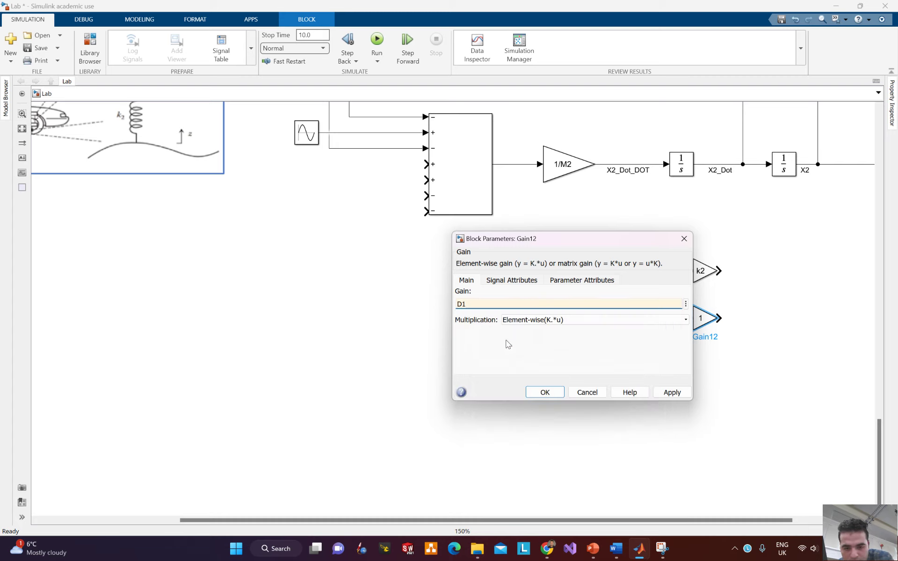
left_click(673, 393)
left_click(544, 393)
- Flip the k2 gain and the D1 gain below it so that their outputs face the Subtract block
left_click(708, 278)
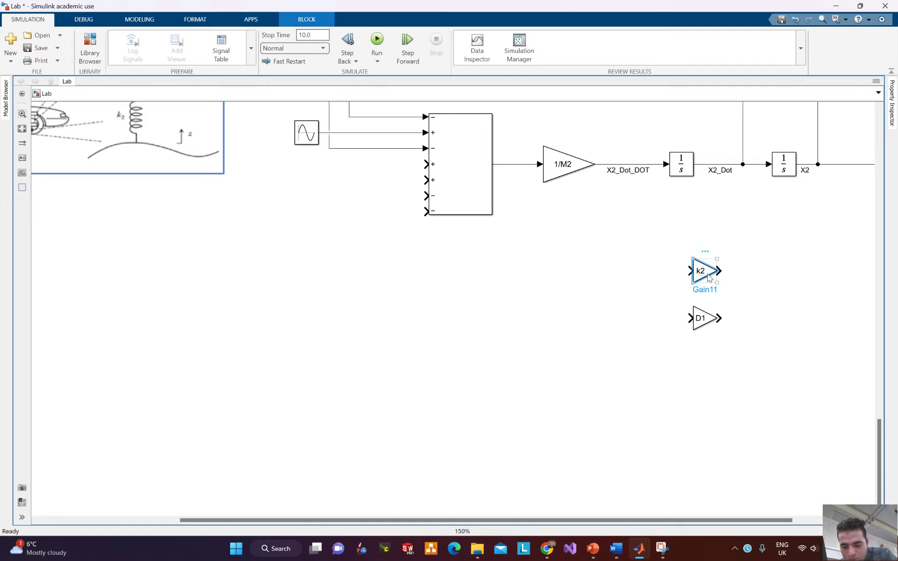
key("ctrl+i")
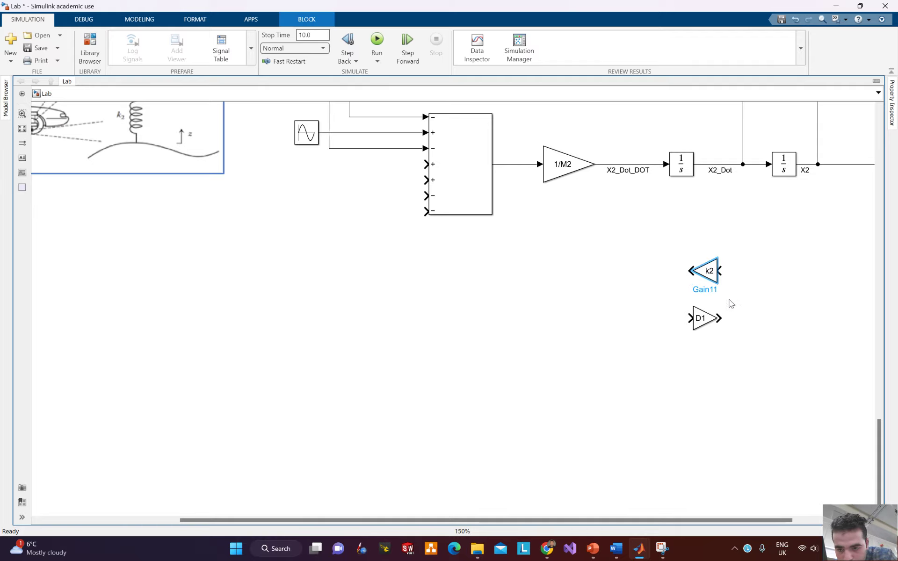
left_click(705, 321)
key("ctrl+i")
left_click(672, 285)
- Trace the k1 feedback signal into the seven-input Subtract block and compare the block's inputs with the equations of motion (4)
scroll(672, 285, "up", 5)
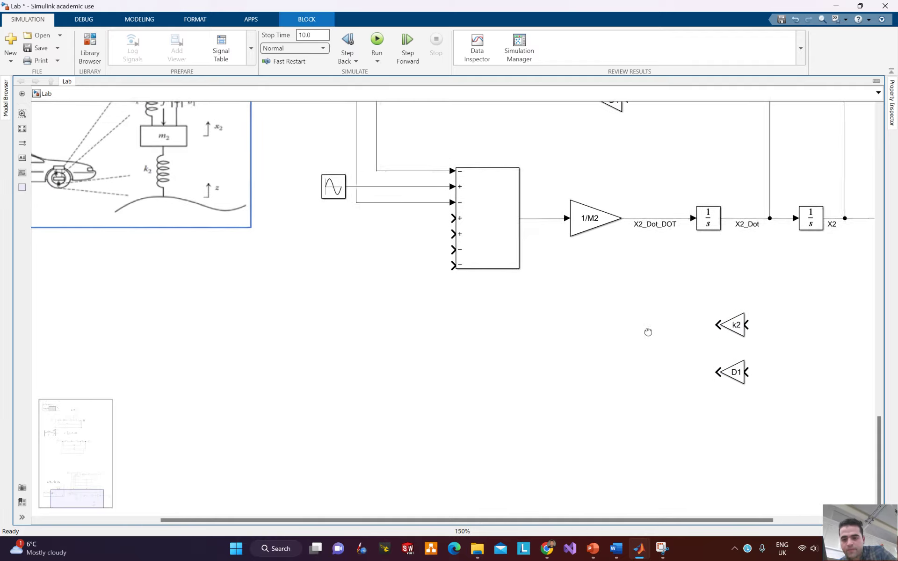
scroll(617, 374, "right", 2)
left_click_drag(580, 367, 642, 367)
left_click_drag(377, 314, 506, 393)
left_click(601, 304)
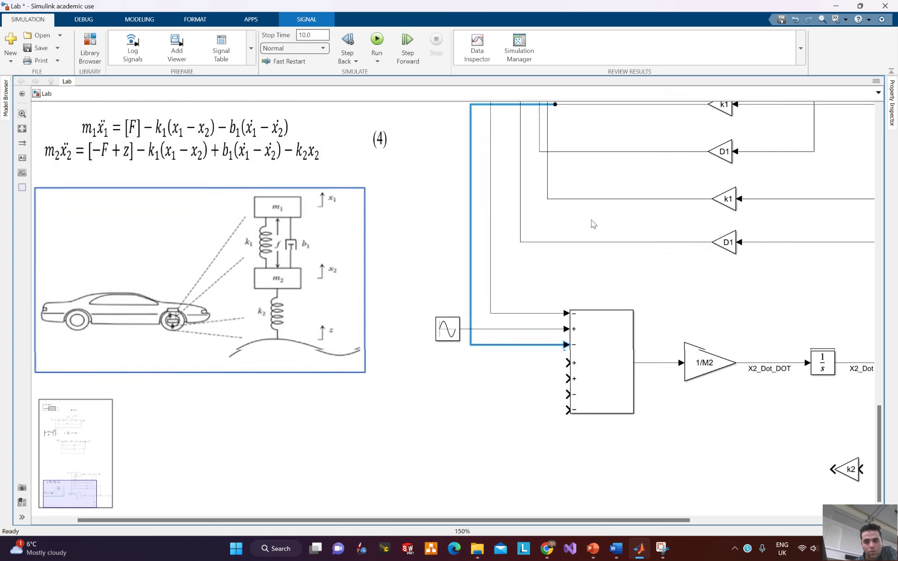
left_click_drag(669, 115, 640, 143)
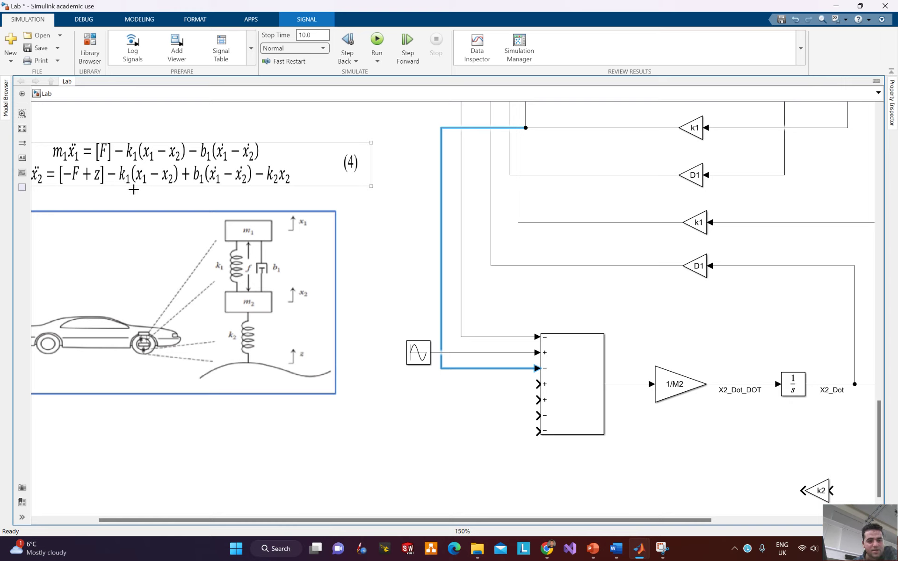
scroll(686, 317, "right", 3)
scroll(686, 316, "down", 1)
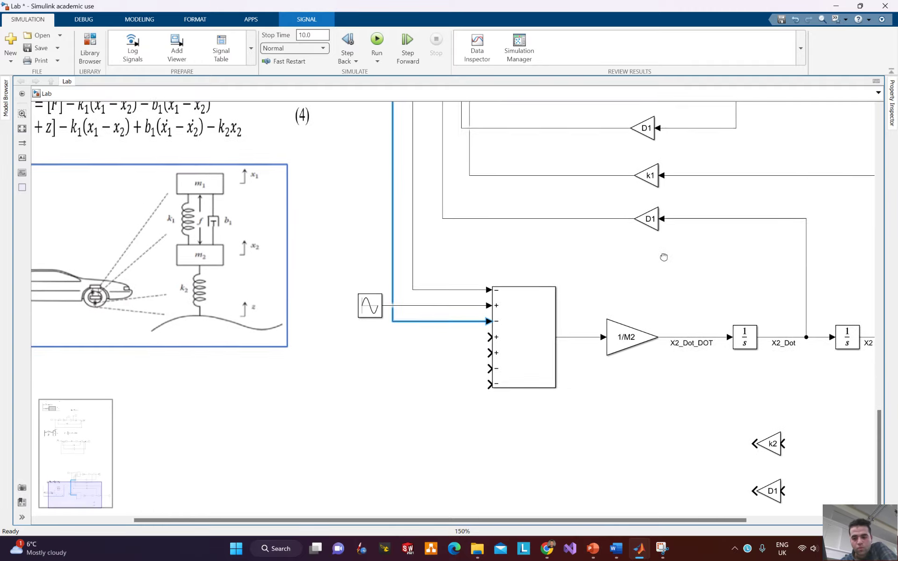
scroll(627, 421, "left", 3)
scroll(627, 420, "up", 1)
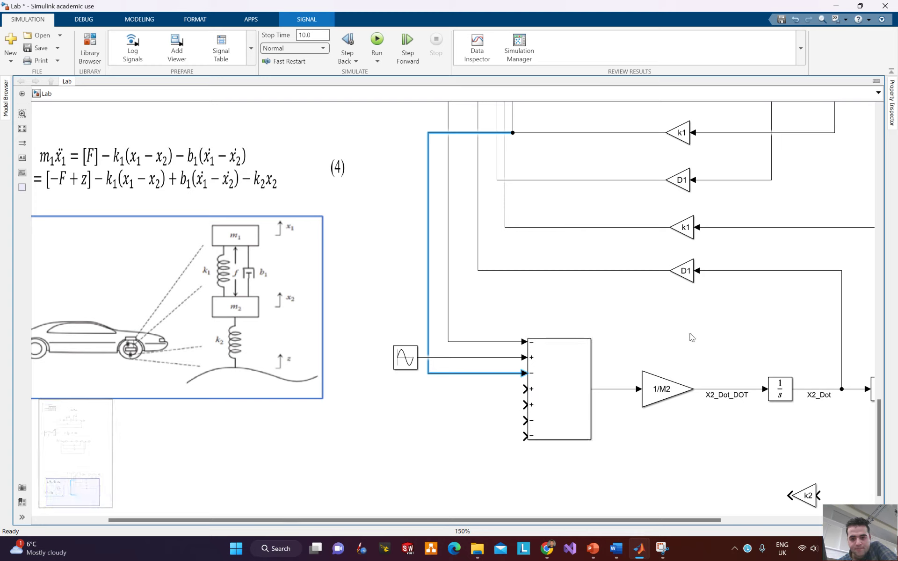
double_click(698, 290)
left_click(661, 321)
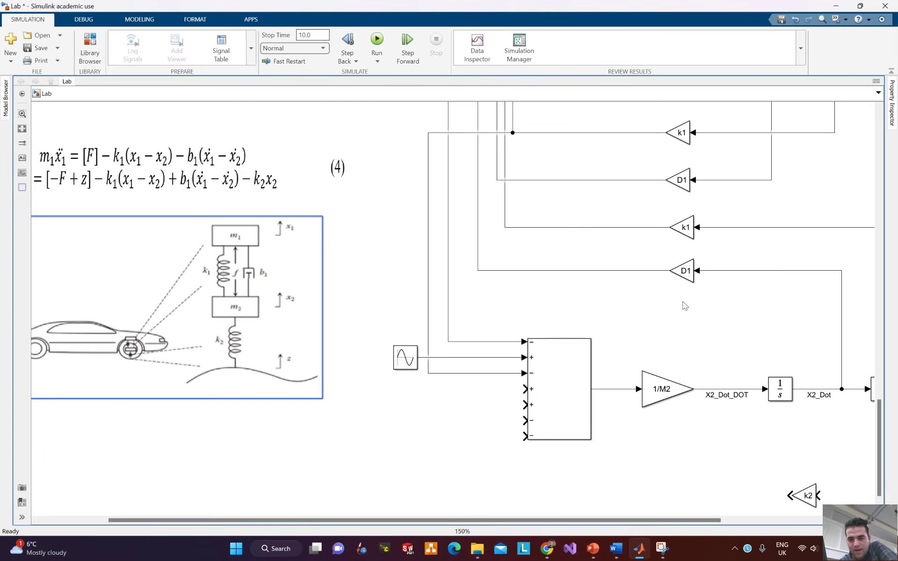
- Add a new Gain block below the D1 gain that feeds back X2_Dot and flip it horizontally
double_click(682, 303)
type("Gain")
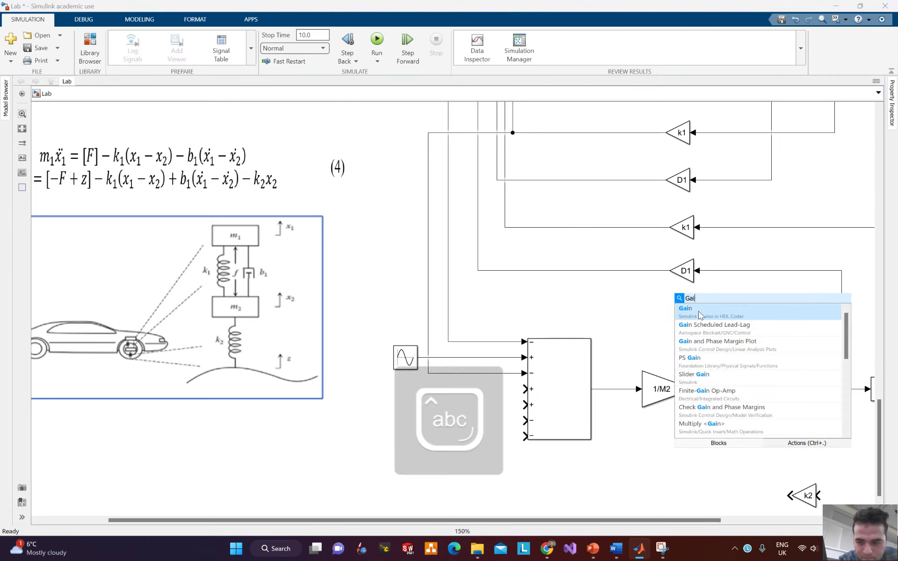
left_click(726, 312)
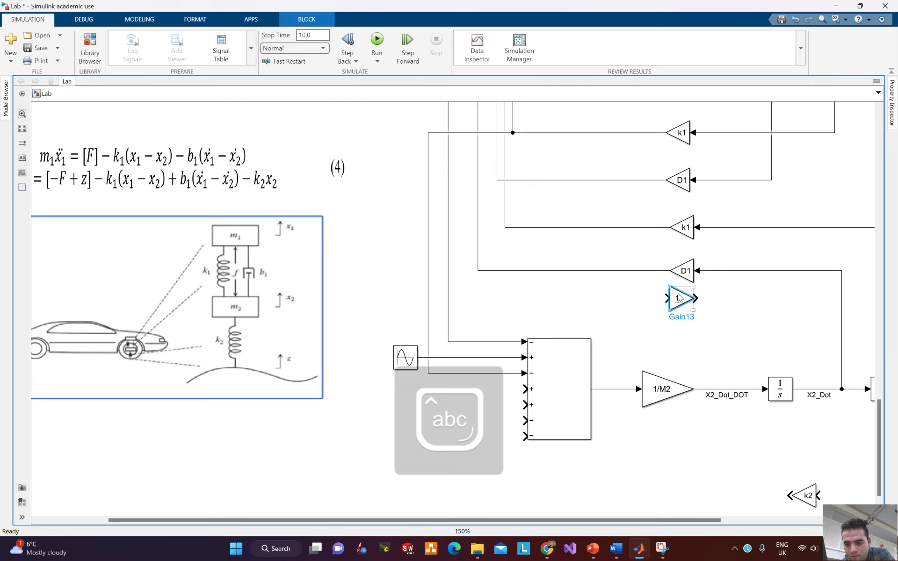
key("ctrl+i")
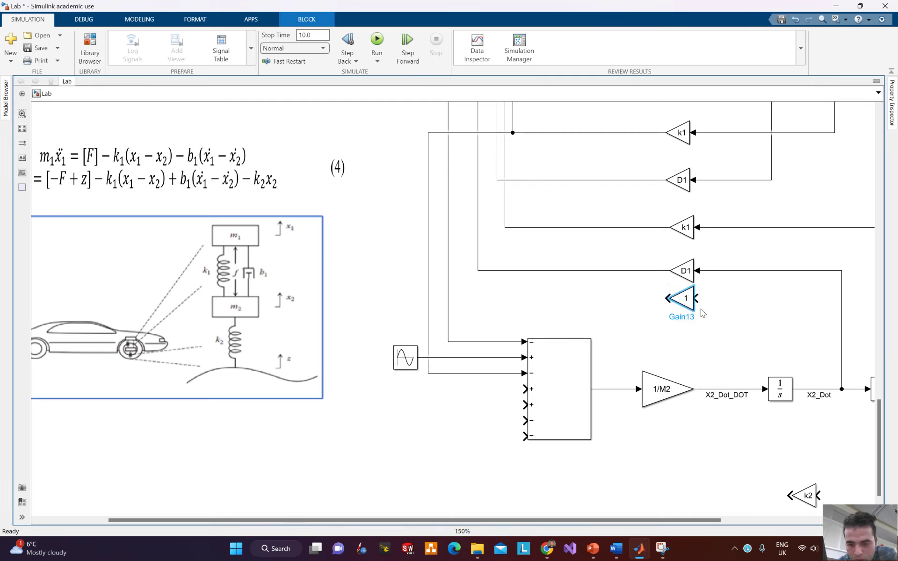
- Set the gain of the new block below the D1 gain to k2
double_click(682, 298)
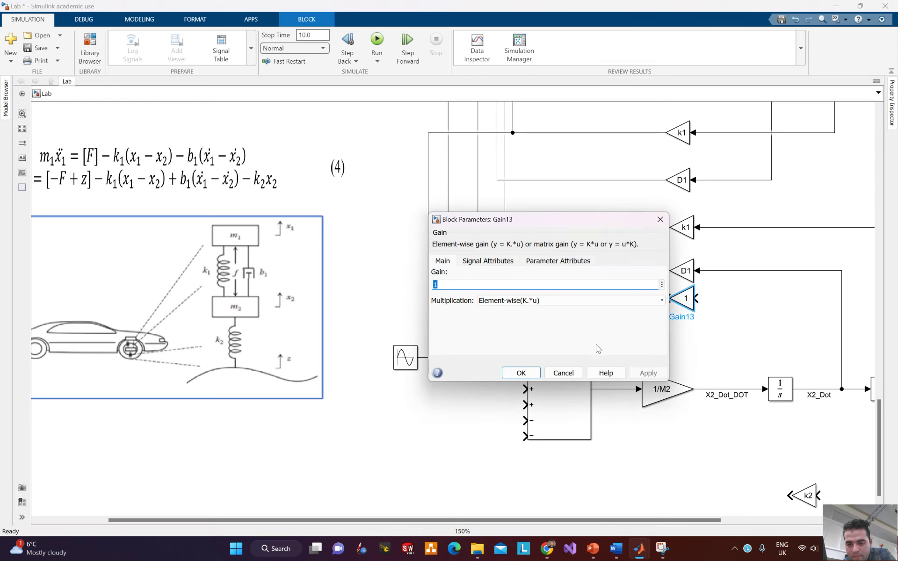
type("k")
left_click(647, 373)
left_click(473, 285)
key("BackSpace")
key("BackSpace")
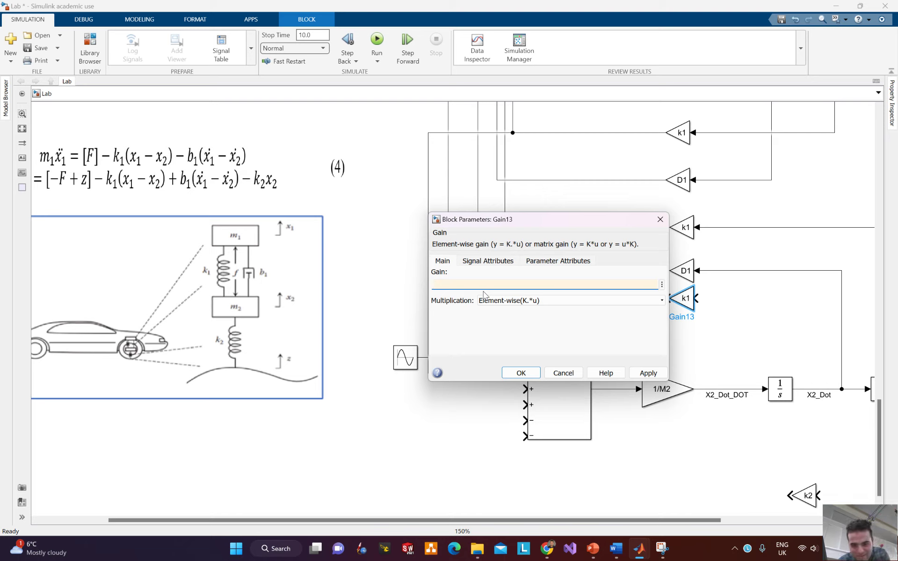
type("k1")
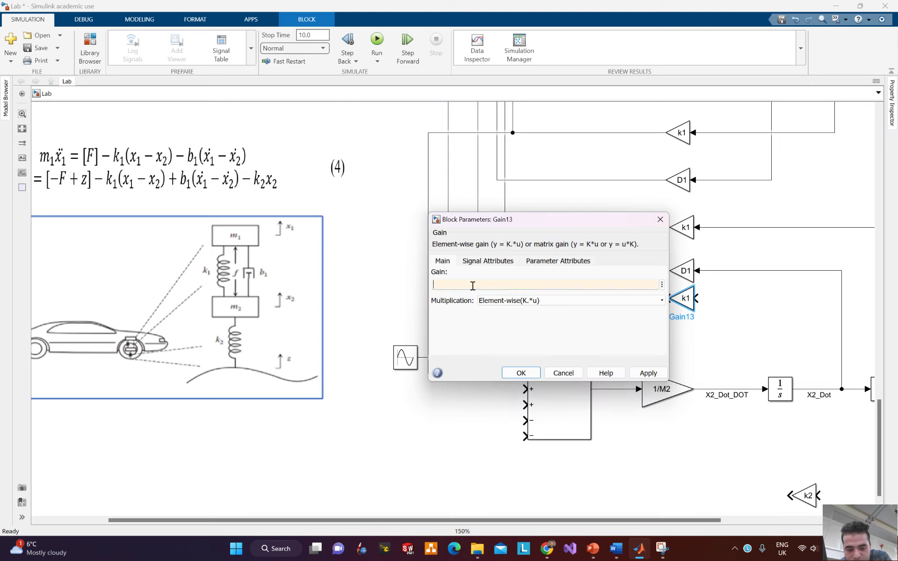
type("k2")
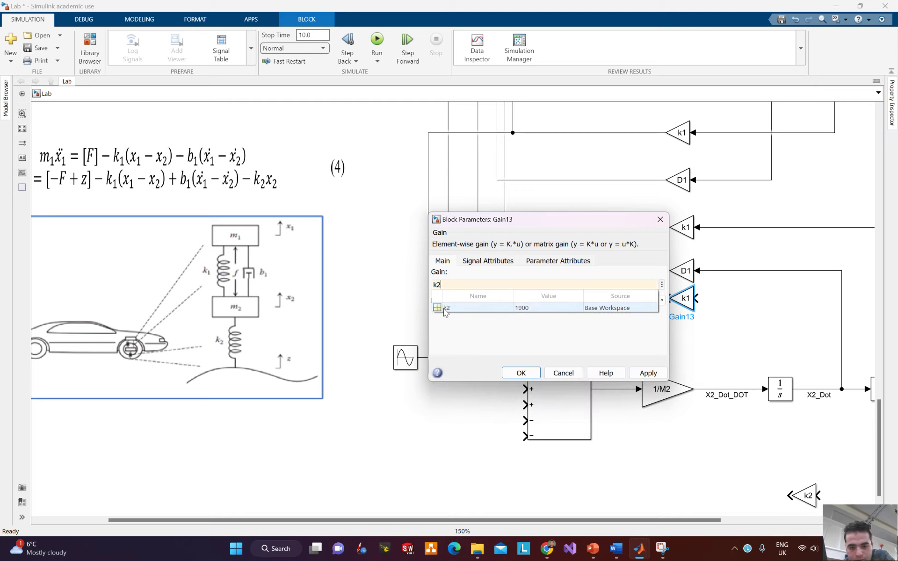
left_click(445, 309)
key("Return")
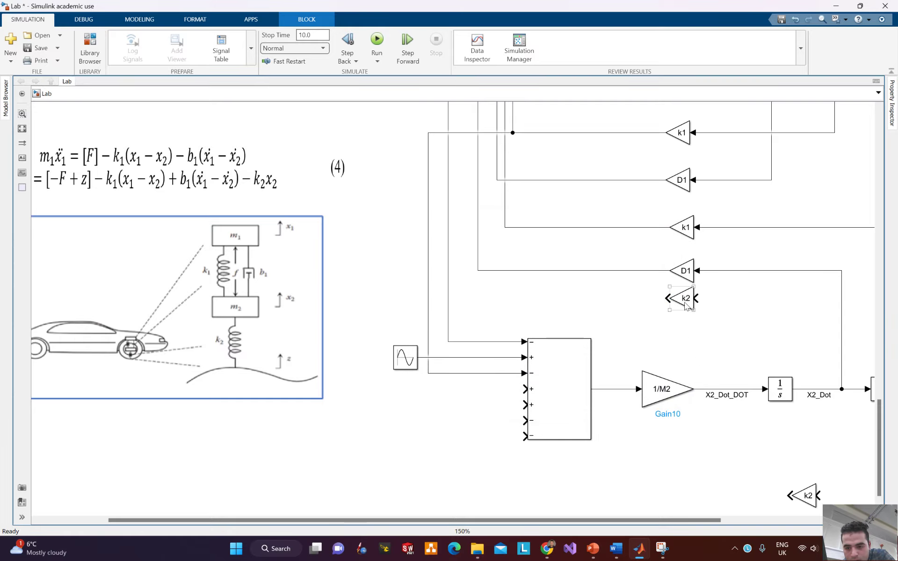
left_click(685, 305)
- Branch the X2 signal into the new k2 gain and connect its output to the fourth input of the seven-input Subtract block
scroll(798, 334, "left", 3)
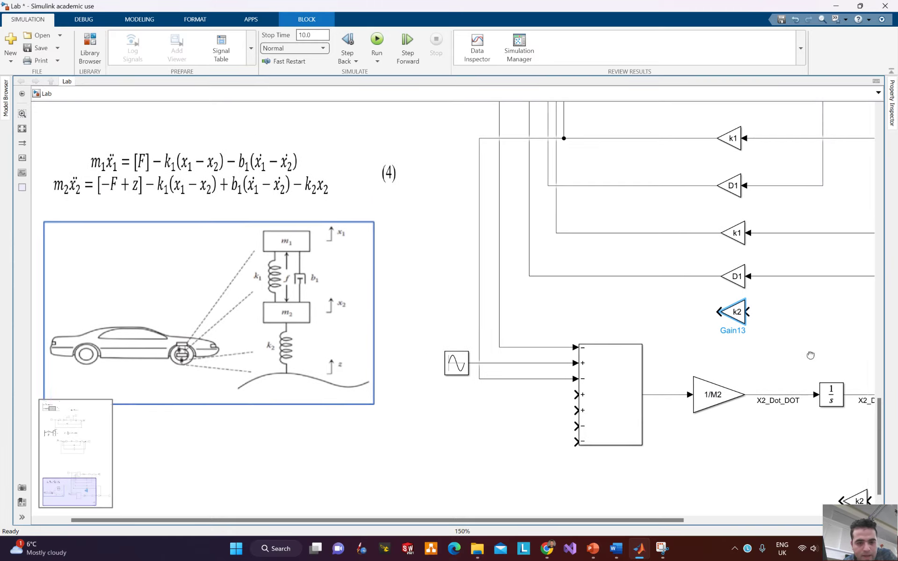
left_click_drag(811, 355, 690, 336)
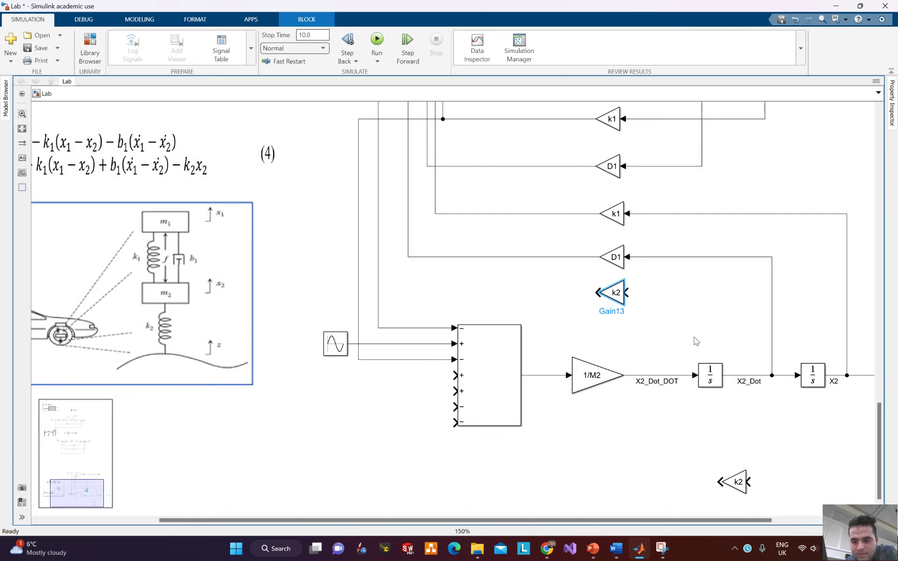
right_click(730, 391)
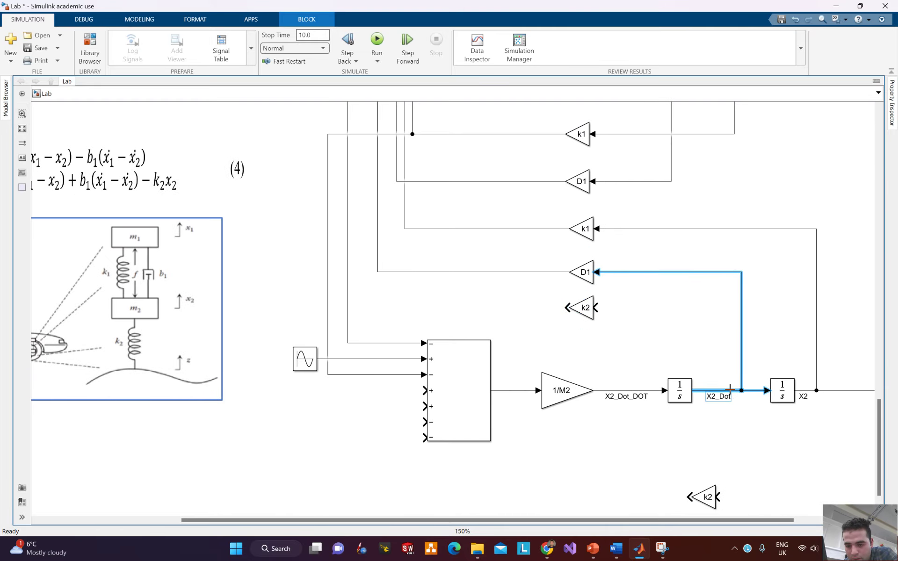
left_click(827, 420)
left_click(475, 290)
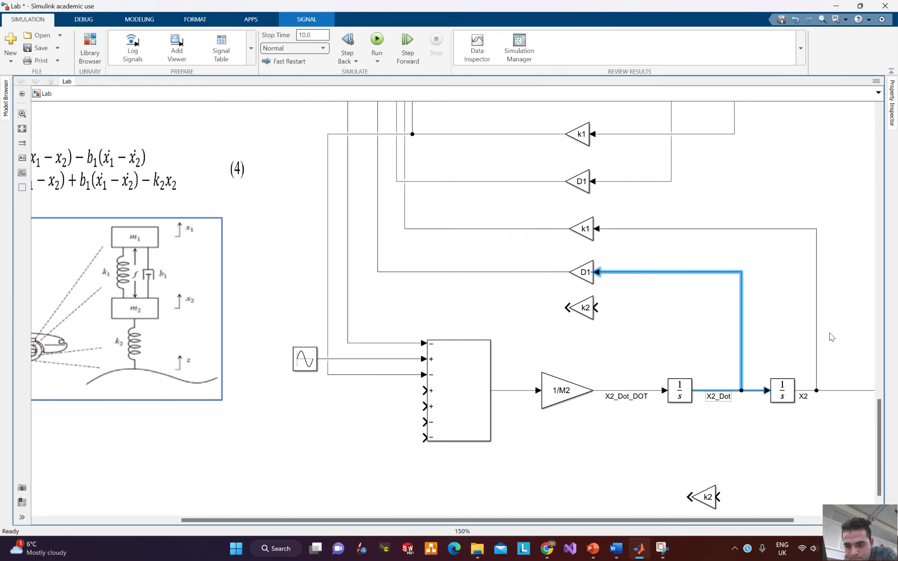
left_click(812, 391)
left_click_drag(810, 390, 407, 390)
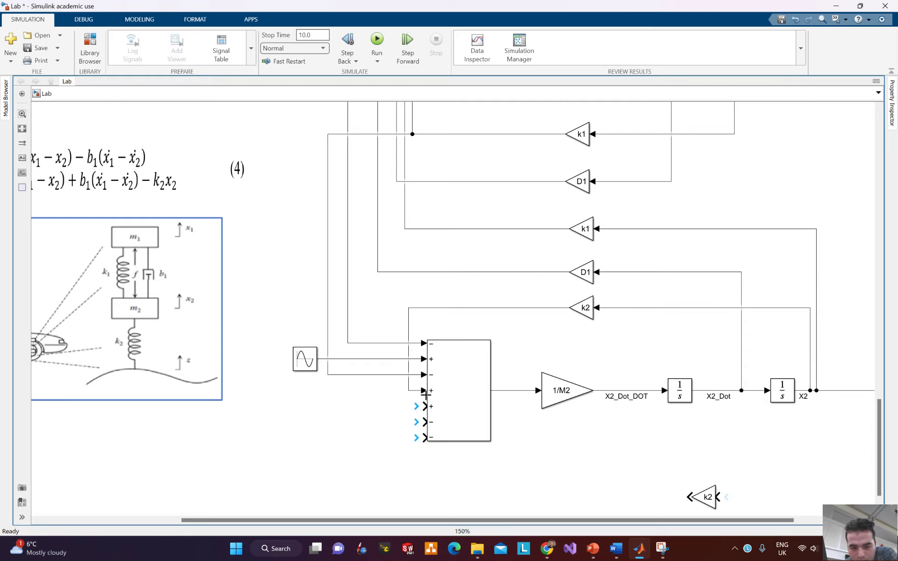
left_click(408, 331)
left_click(261, 301)
- Check equation (4) and branch the output of the X1_Dot feedback gain D1 into the fifth input of the seven-input Subtract block
scroll(290, 299, "left", 8)
scroll(290, 299, "up", 2)
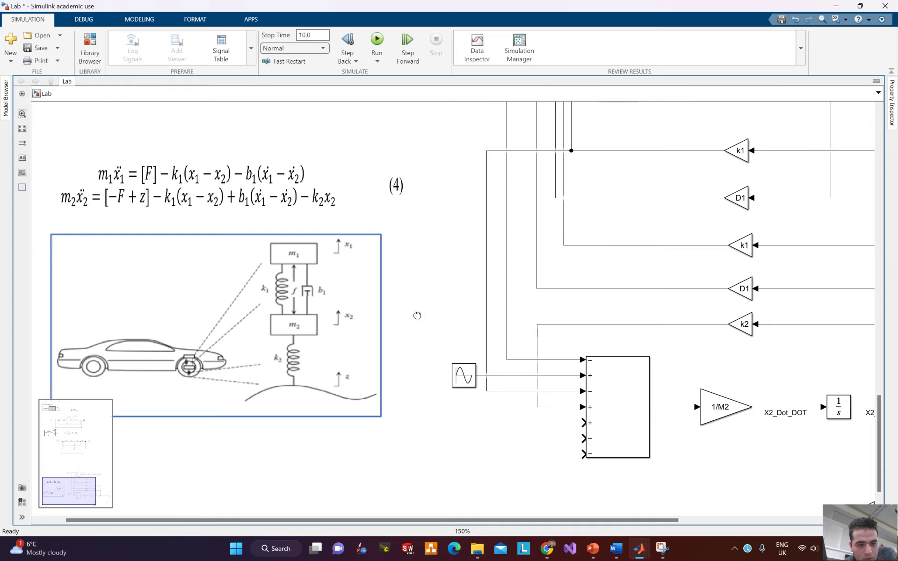
left_click(202, 229)
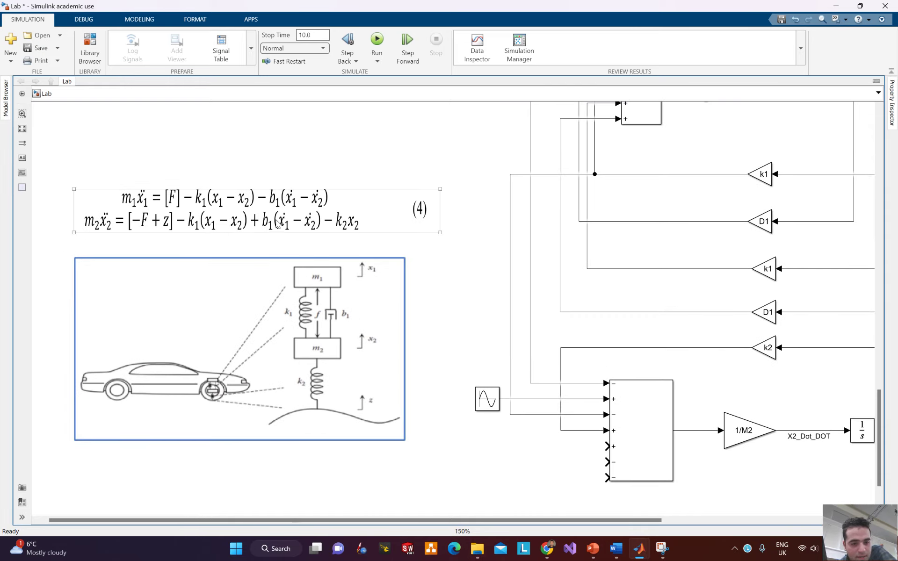
left_click_drag(307, 242, 303, 242)
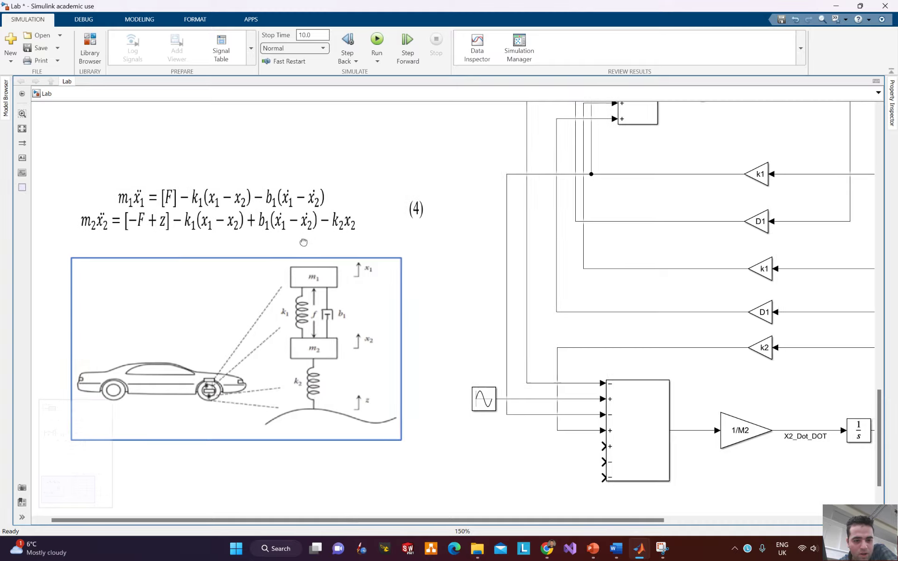
scroll(303, 242, "right", 4)
left_click_drag(346, 324, 283, 290)
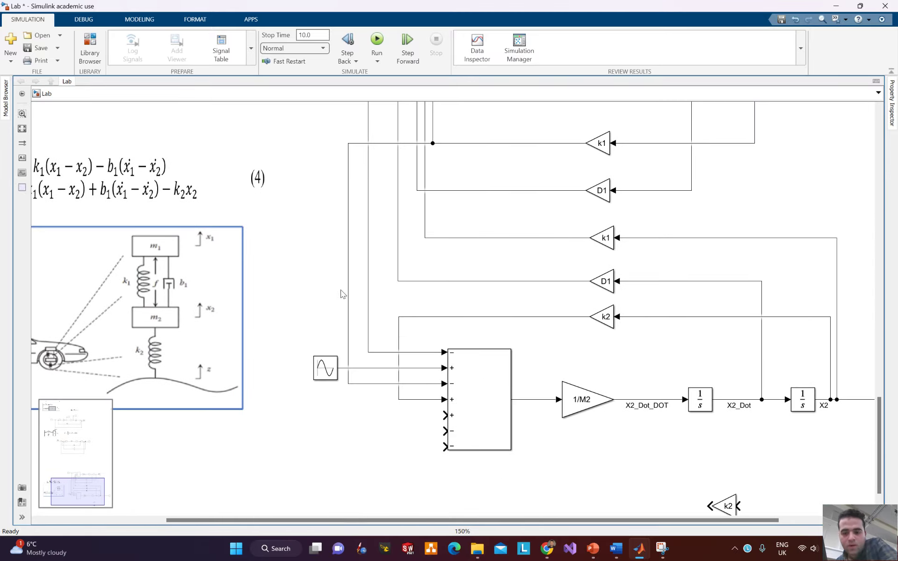
left_click(516, 191)
left_click_drag(516, 192, 586, 204)
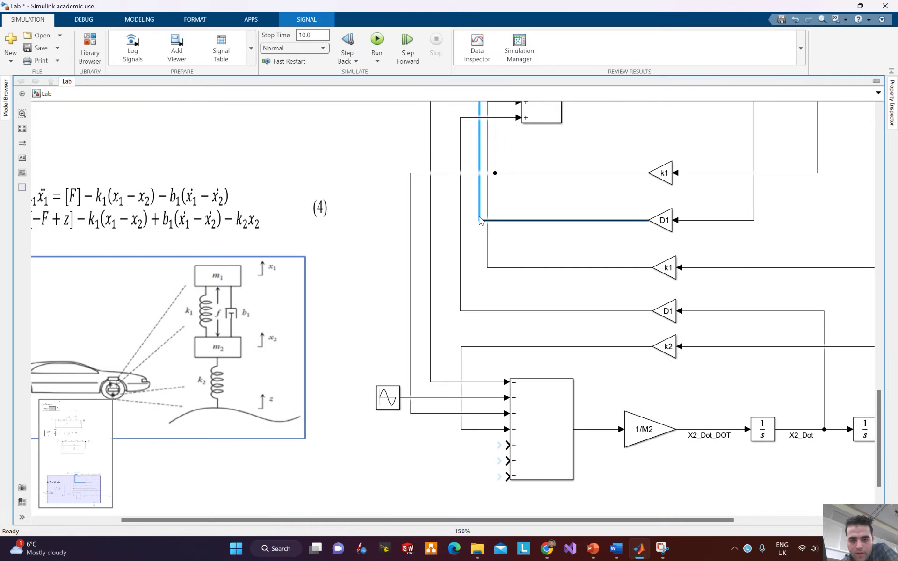
mouse_move(482, 221)
left_mouse_down()
mouse_move(465, 226)
mouse_move(482, 447)
mouse_move(511, 447)
left_mouse_up()
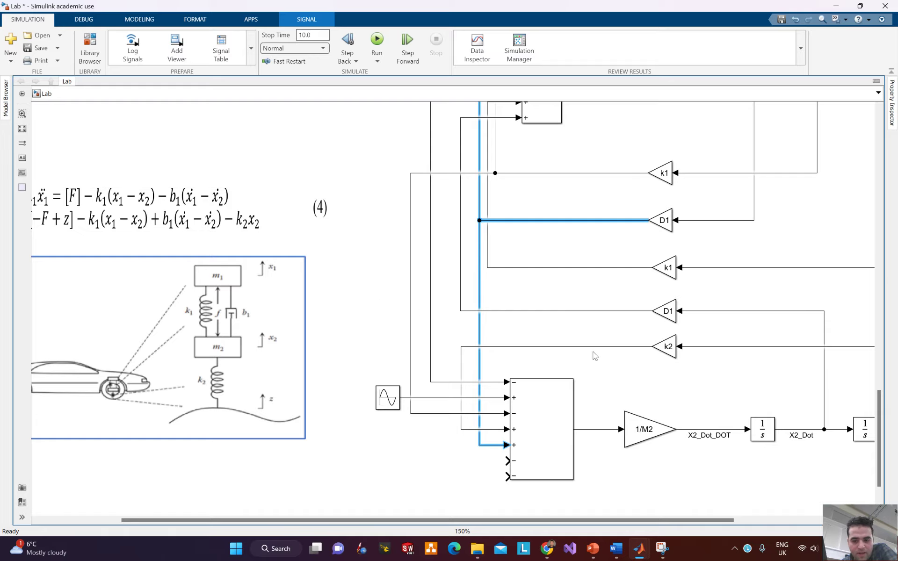
- Place the spare D1 gain above the spare k2 gain and wire X2_Dot through D1 into the sixth input of the Subtract block
left_click_drag(665, 378, 578, 262)
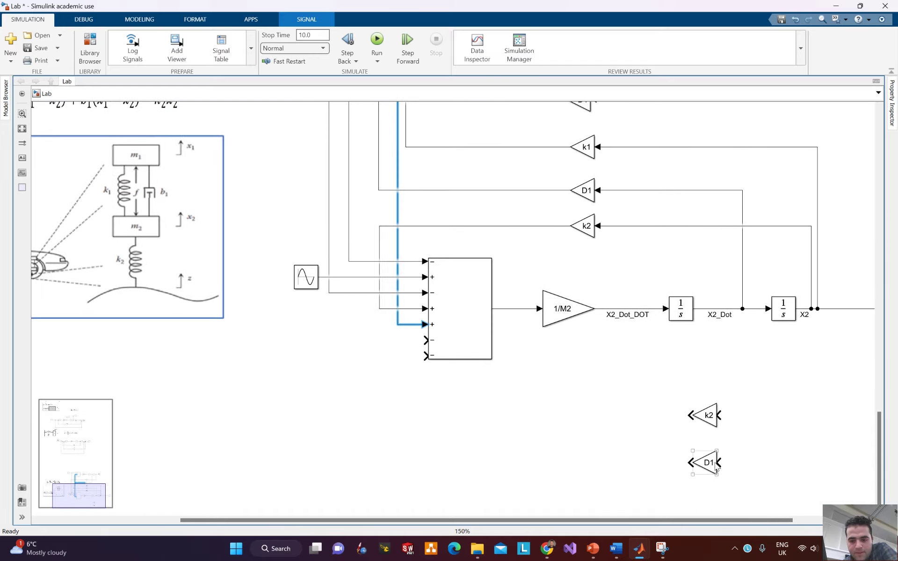
left_click_drag(703, 462, 634, 418)
left_click(739, 309)
left_click_drag(738, 309, 427, 334)
left_click_drag(418, 379, 384, 379)
left_click(624, 393)
left_click_drag(716, 427, 719, 476)
left_click_drag(668, 411, 739, 411)
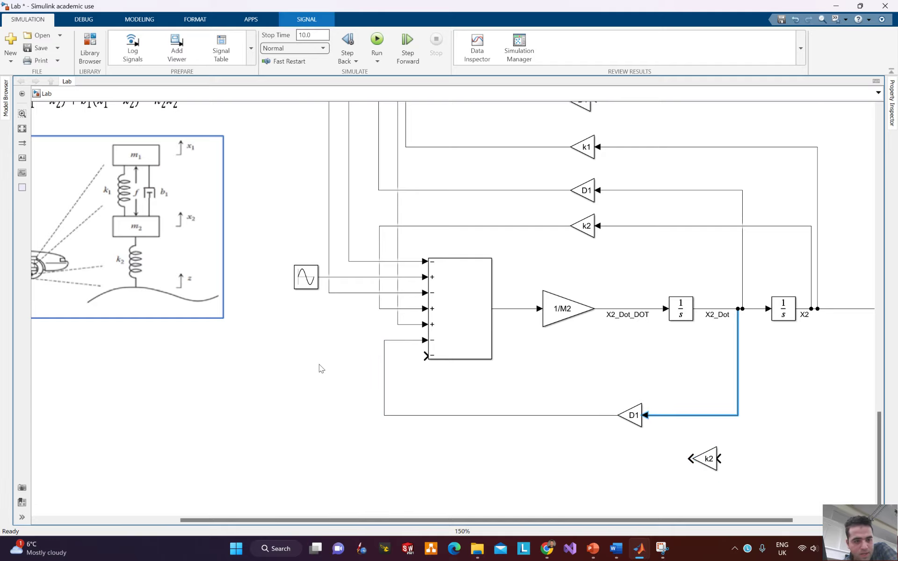
- Branch the X2 signal into the spare k2 gain and connect its output to the seventh input of the Subtract block
scroll(321, 368, "up", 3)
scroll(320, 369, "left", 3)
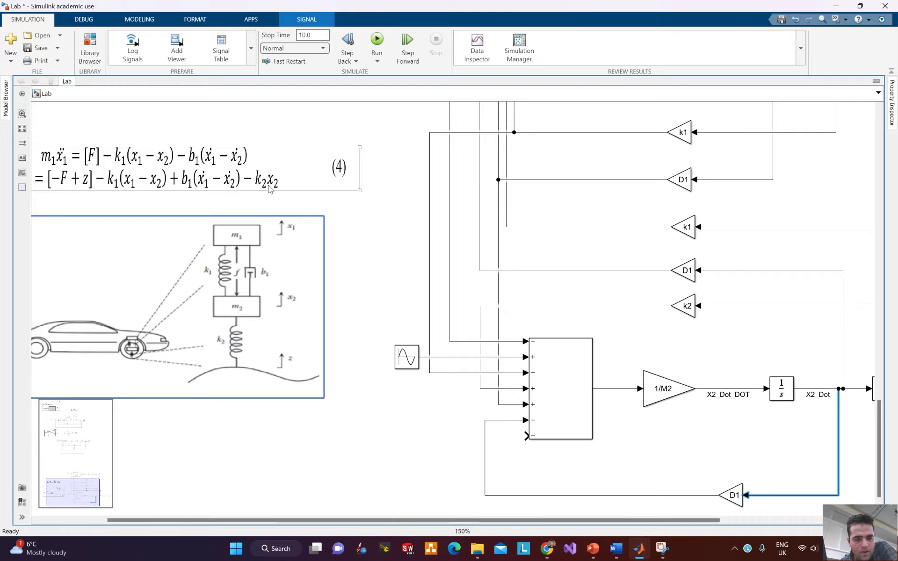
left_click_drag(389, 277, 319, 181)
left_click_drag(310, 131, 330, 212)
scroll(803, 306, "down", 3)
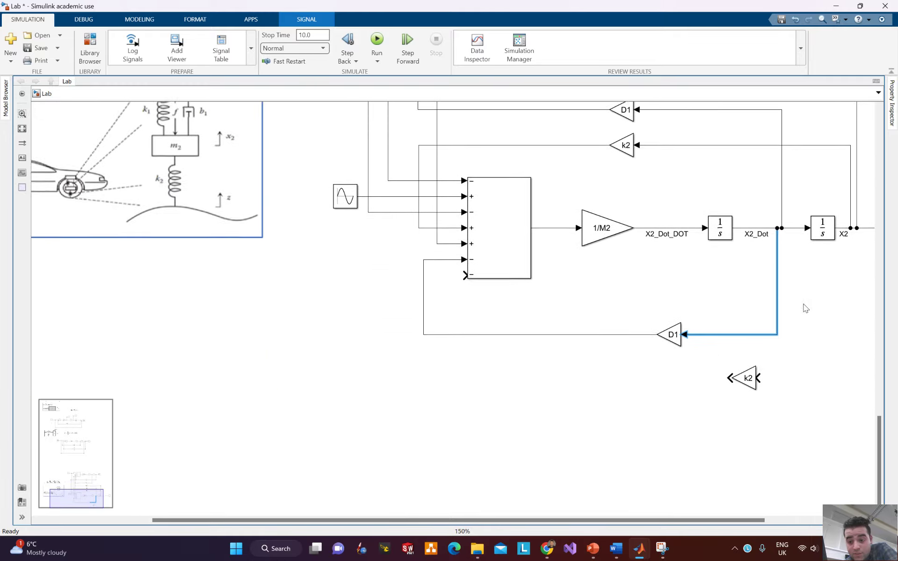
scroll(706, 294, "right", 4)
left_click(700, 308)
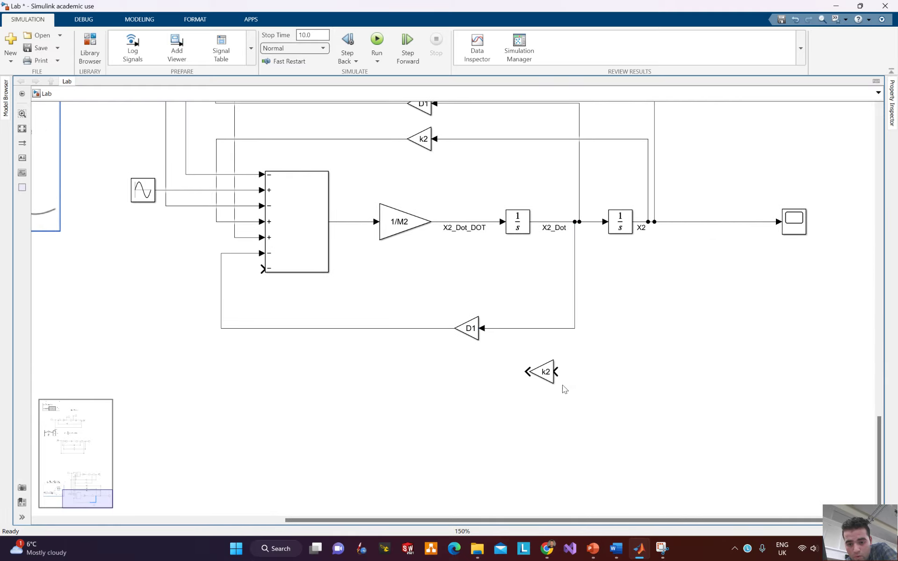
left_click(687, 223)
mouse_move(687, 222)
left_mouse_down()
mouse_move(591, 367)
mouse_move(557, 371)
mouse_move(313, 378)
mouse_move(256, 337)
mouse_move(258, 276)
left_mouse_up()
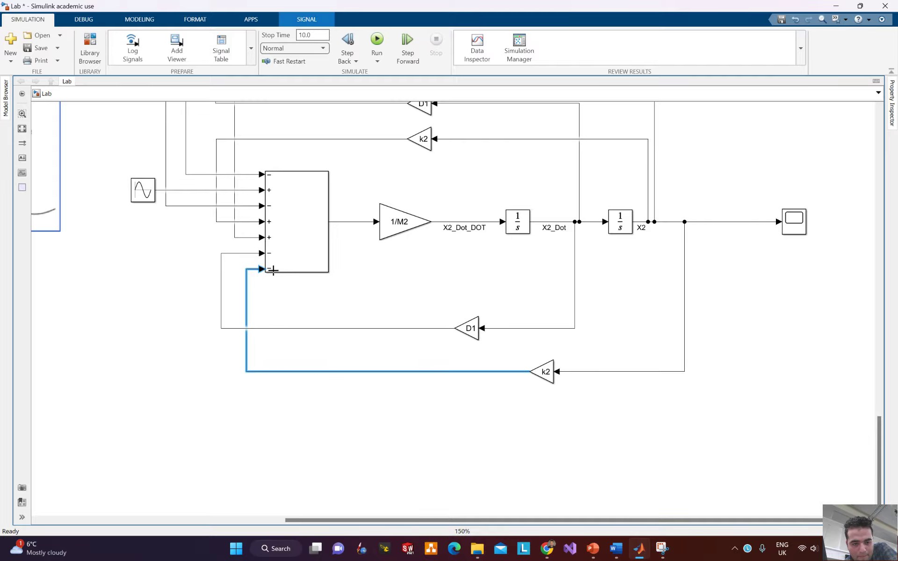
left_click(300, 288)
scroll(300, 288, "down", 5)
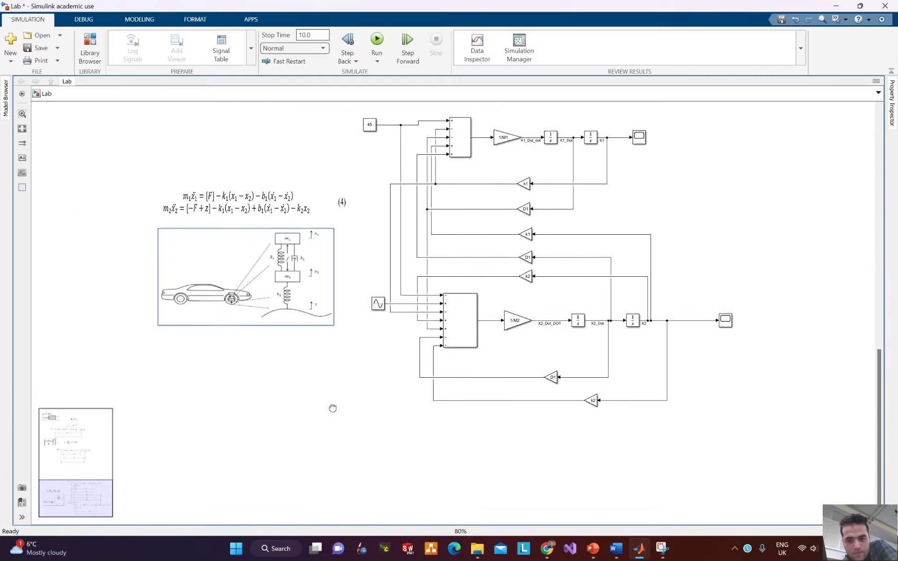
scroll(315, 414, "down", 2)
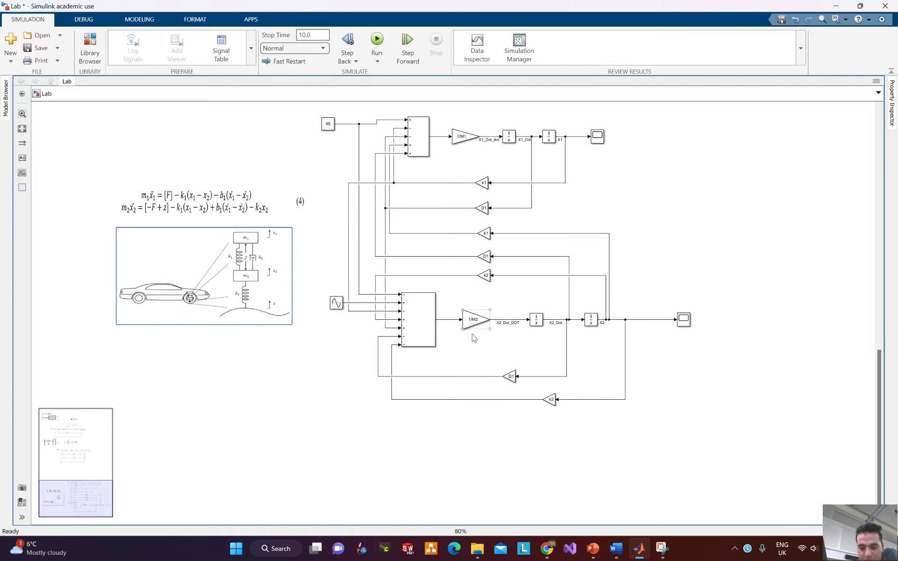
- Switch to the Word lab handout and bold the Simulation Time 5 second requirement in the paragraph below equation (4)
left_click(616, 549)
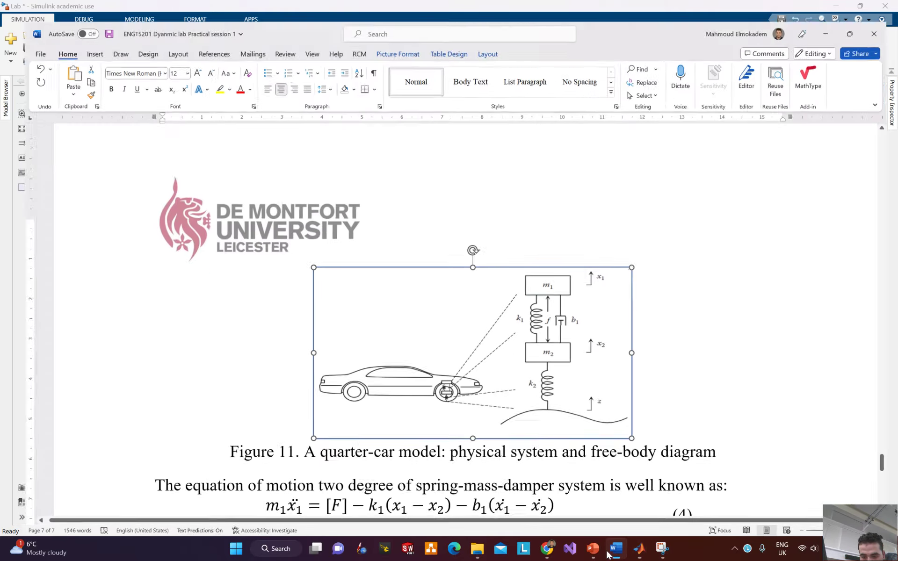
scroll(511, 335, "down", 10)
scroll(461, 344, "up", 3)
scroll(380, 313, "up", 20)
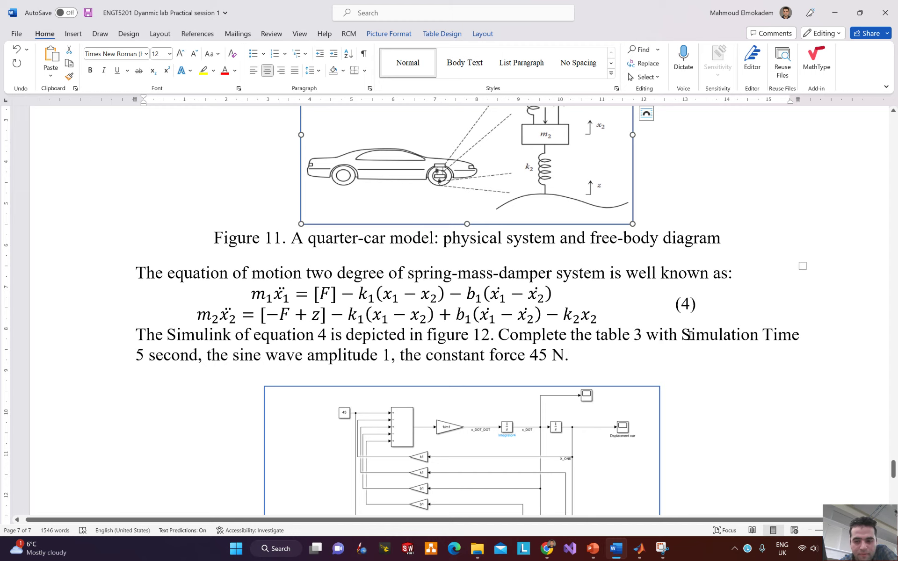
left_click_drag(689, 335, 199, 348)
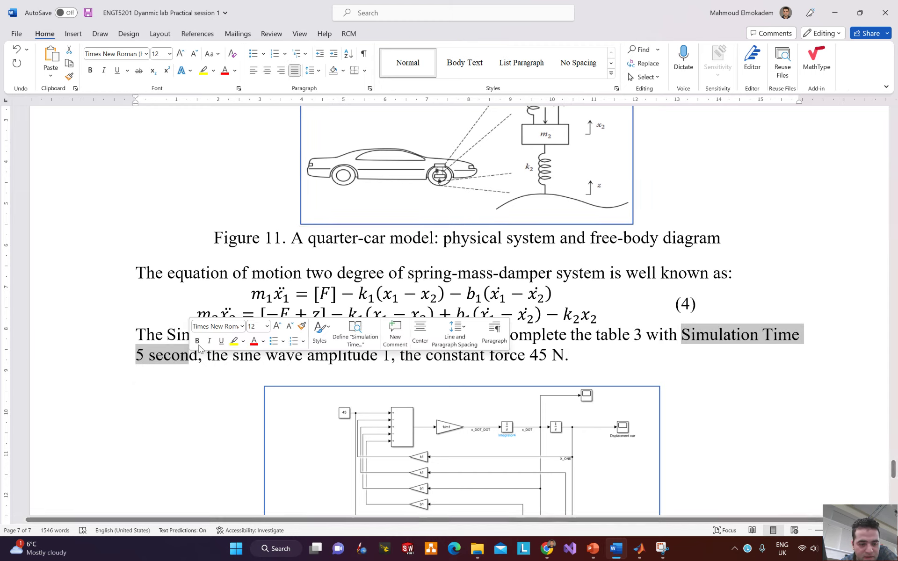
left_click(197, 341)
left_click(265, 355)
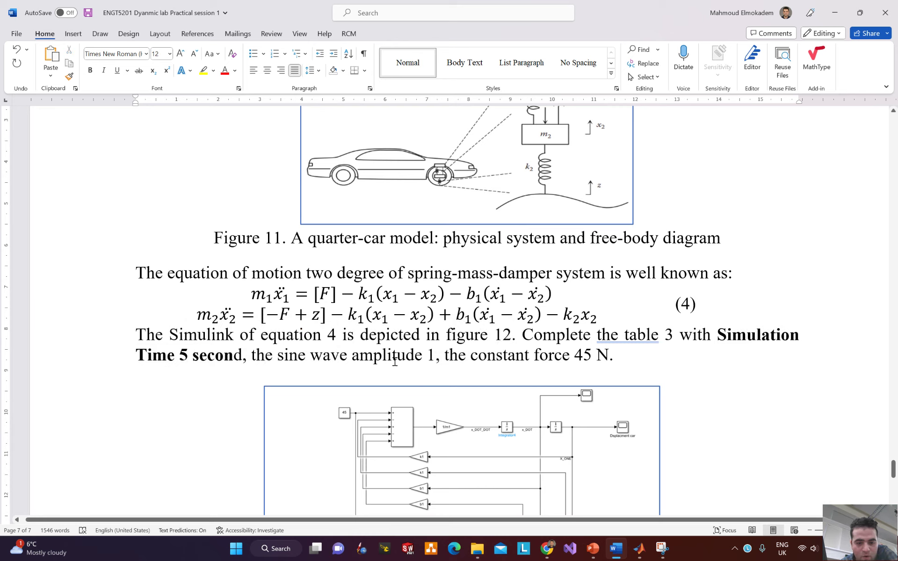
- Highlight "the sine wave amplitude 1" in yellow and make "the constant force 45 N." bold
left_click_drag(434, 358, 251, 356)
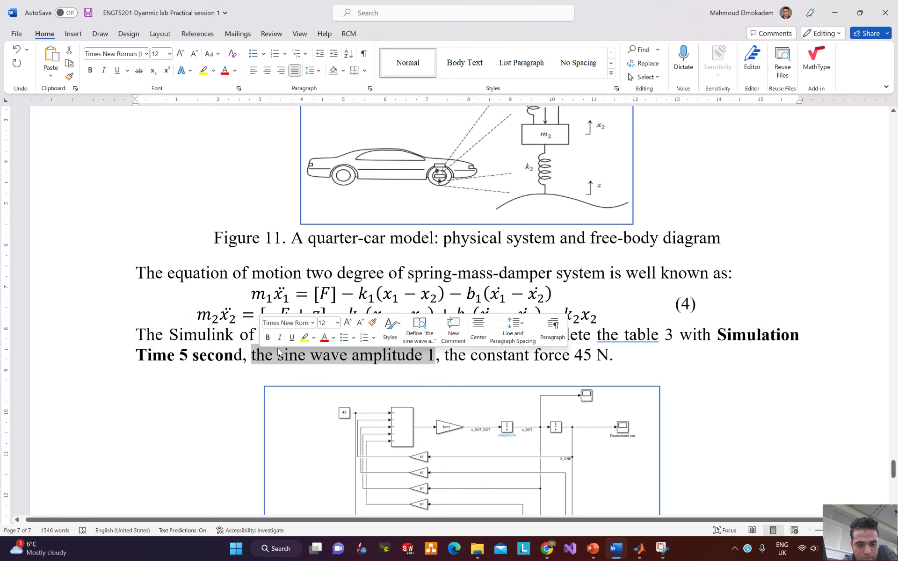
left_click(304, 337)
left_click(464, 363)
left_click_drag(444, 356, 624, 358)
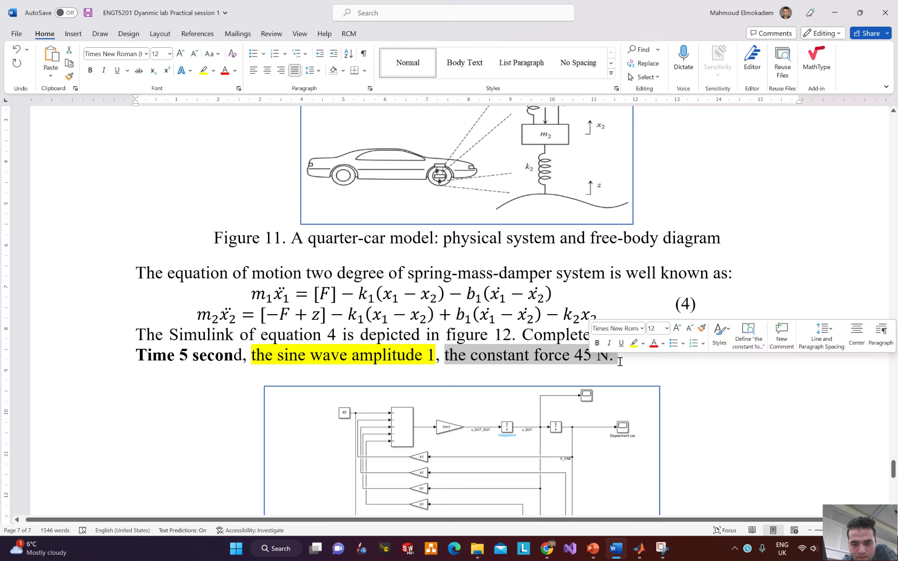
key("ctrl+b")
- Return to the Simulink model and set the simulation stop time to 50
left_click(834, 13)
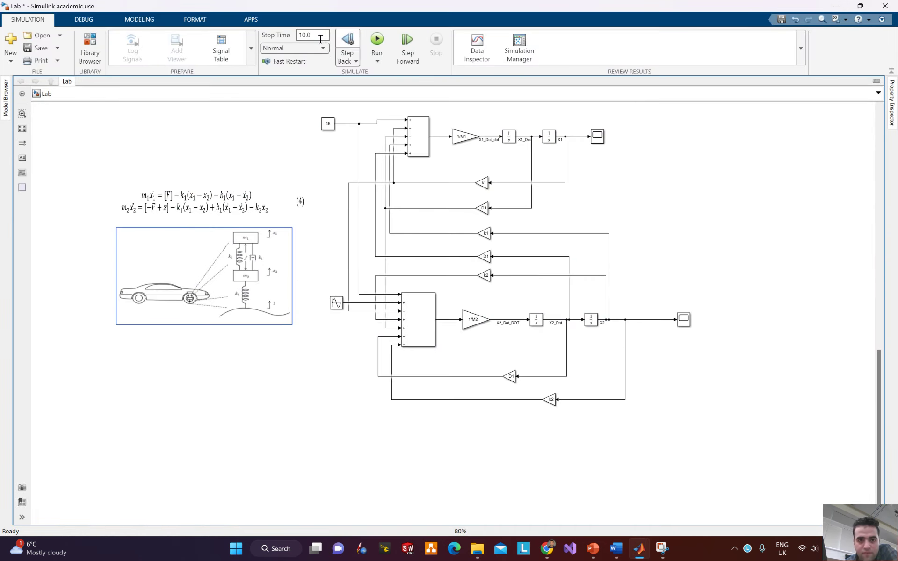
double_click(304, 36)
type("50")
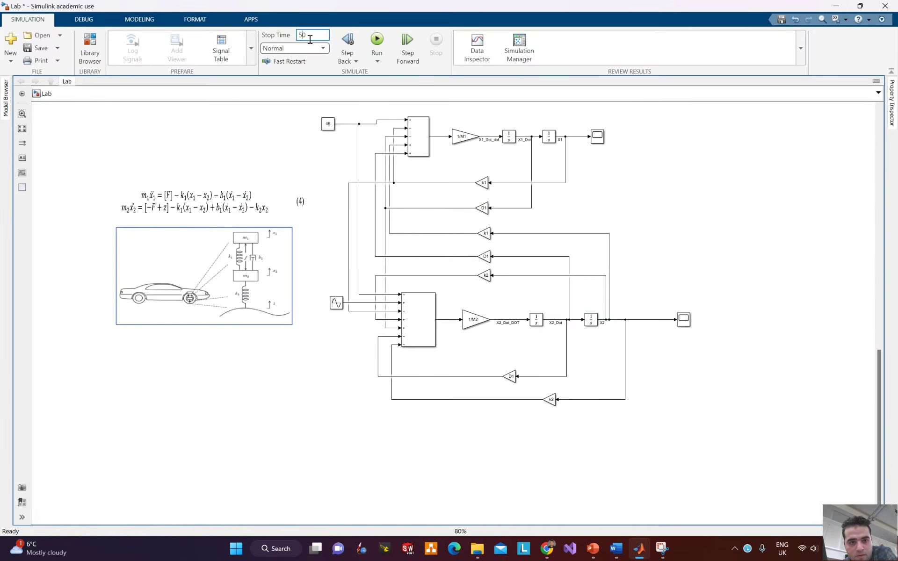
- Set the simulation stop time to 5 and check the amplitude in the Sine Wave block's parameters
double_click(310, 37)
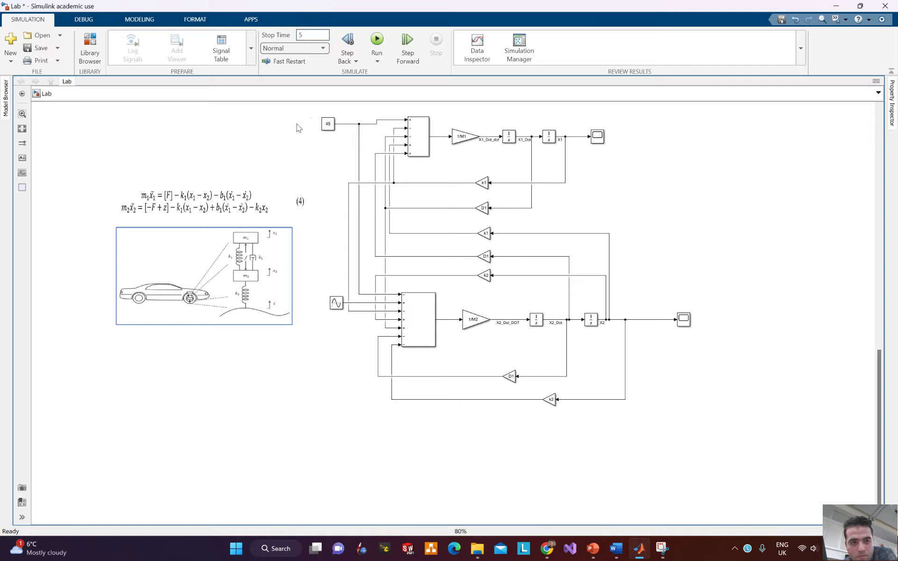
double_click(336, 303)
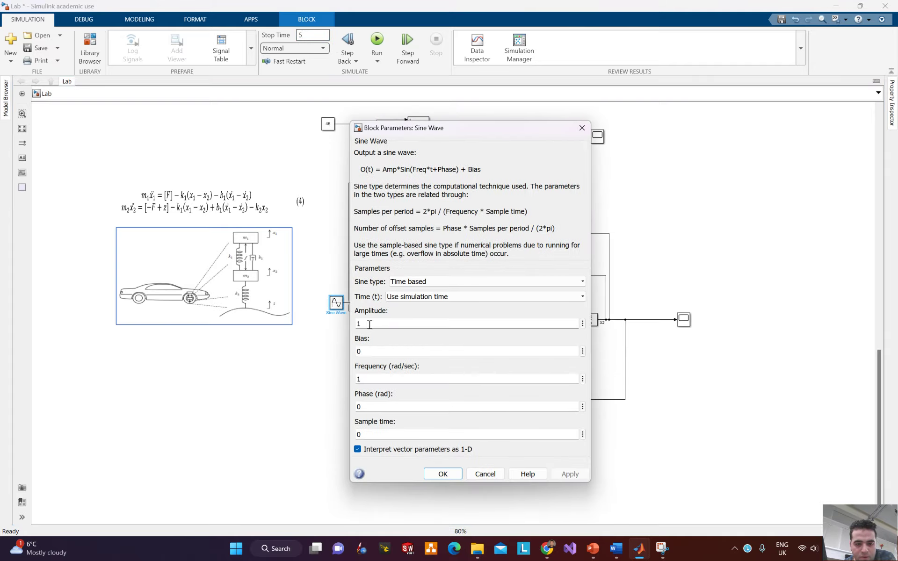
left_click(461, 478)
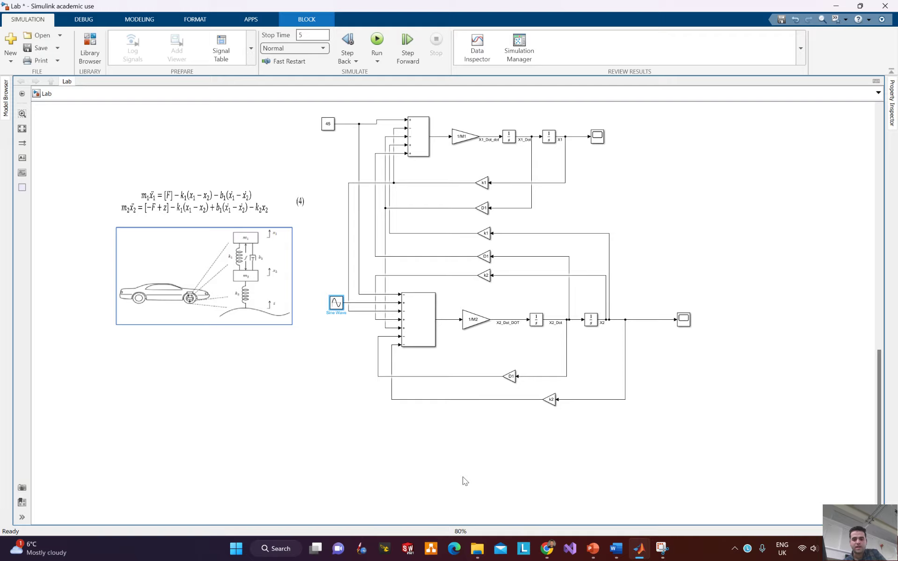
- Run the simulation and view the X2 response in its scope
left_click(377, 40)
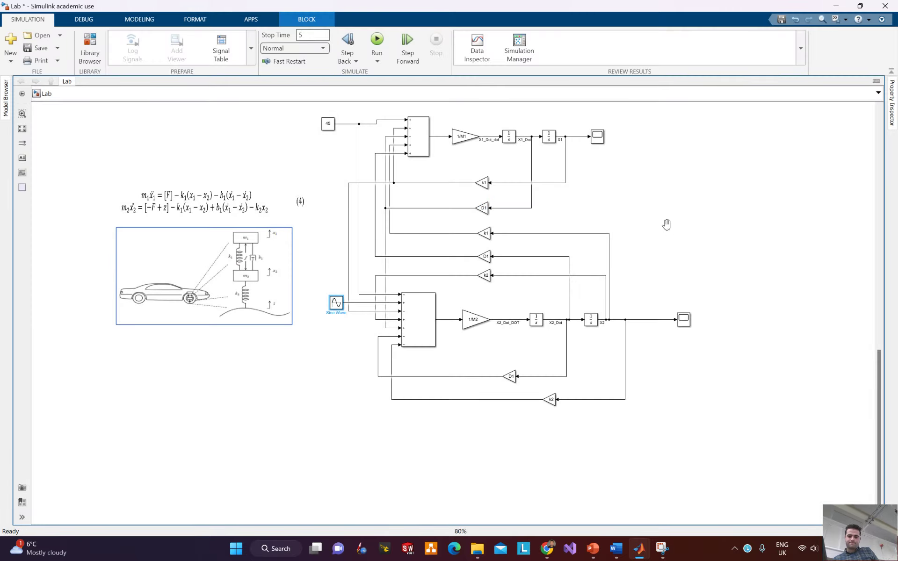
left_click_drag(652, 269, 634, 295)
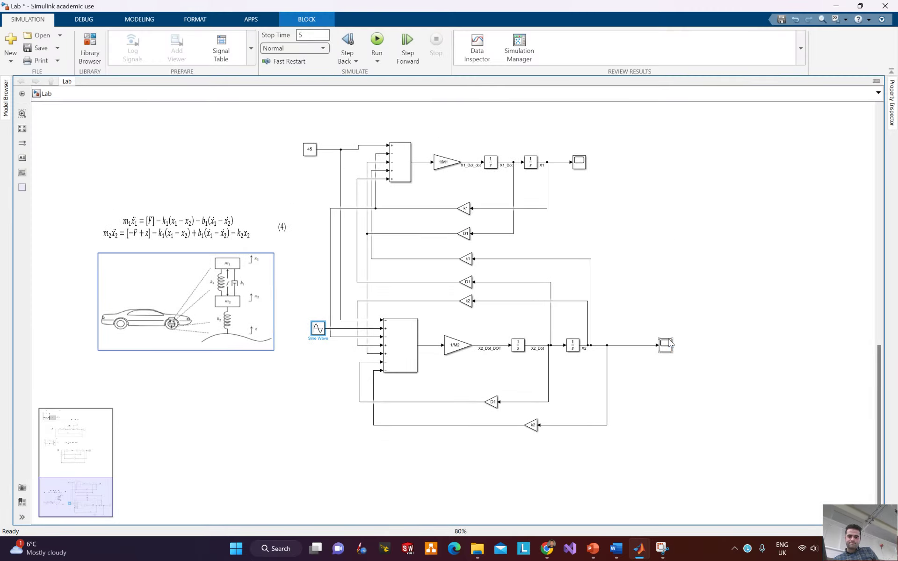
double_click(669, 347)
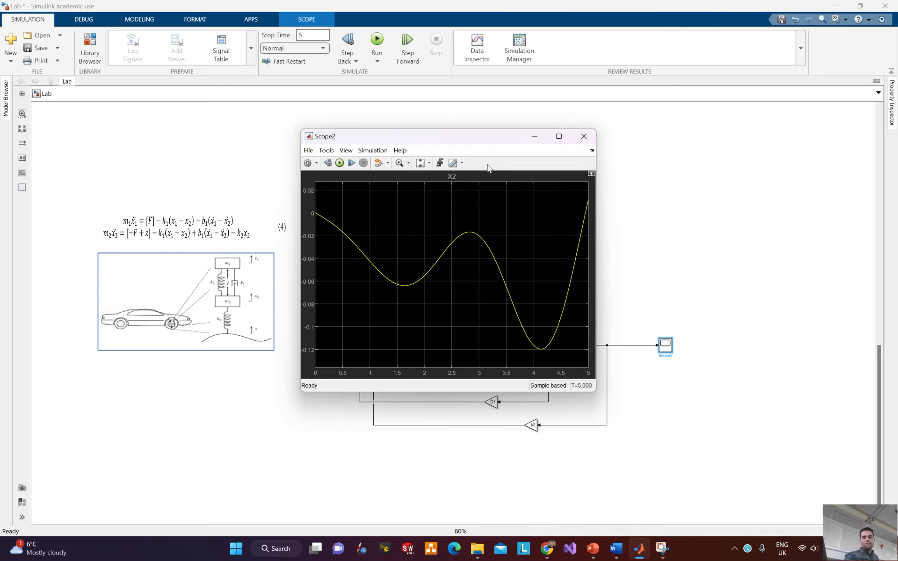
left_click(583, 137)
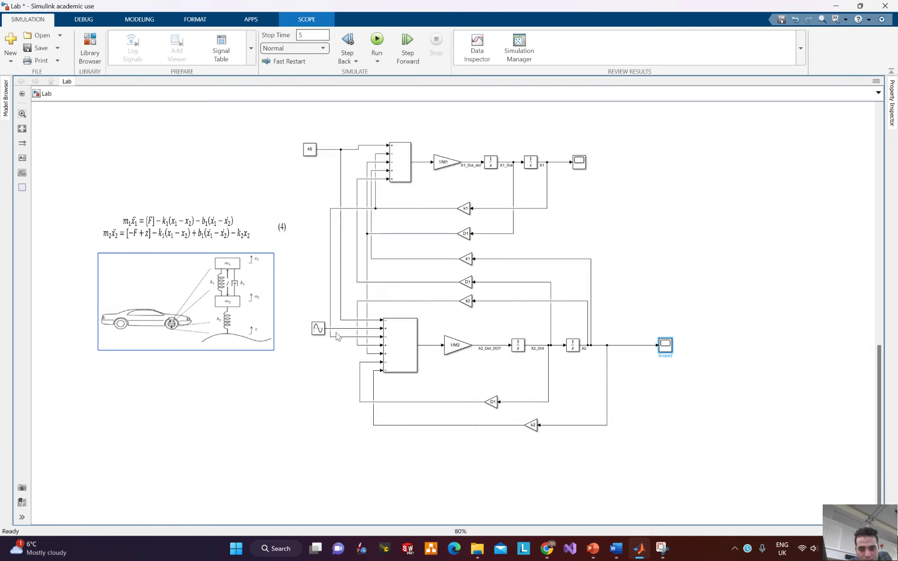
- Branch the Sine Wave signal into the X2 scope as an additional input and rerun the simulation to compare both curves
left_click_drag(345, 330, 664, 350)
left_click(370, 49)
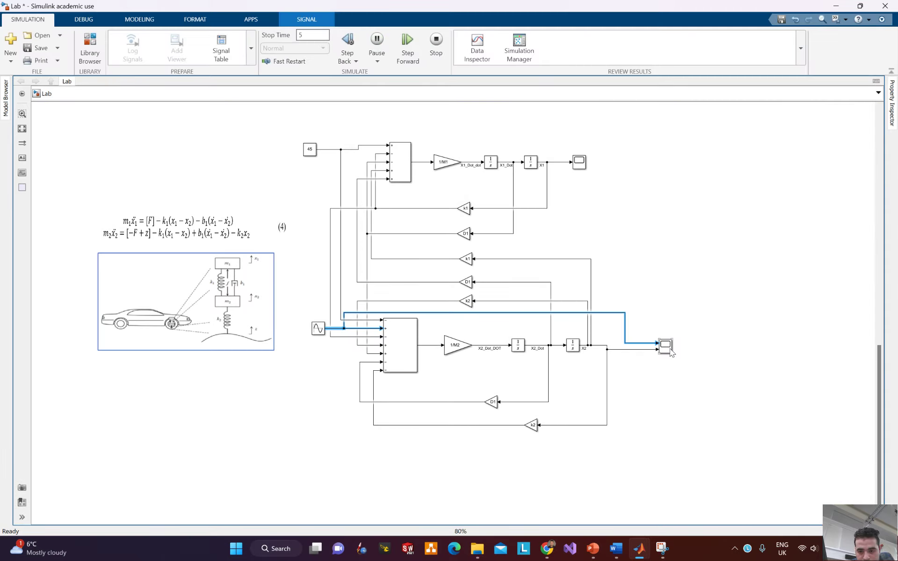
left_click(669, 351)
double_click(670, 350)
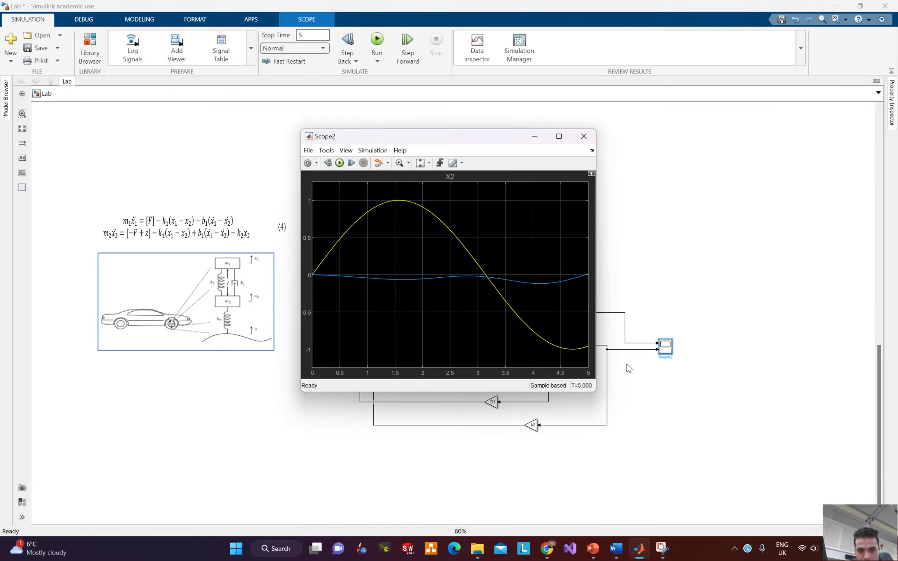
left_click(559, 136)
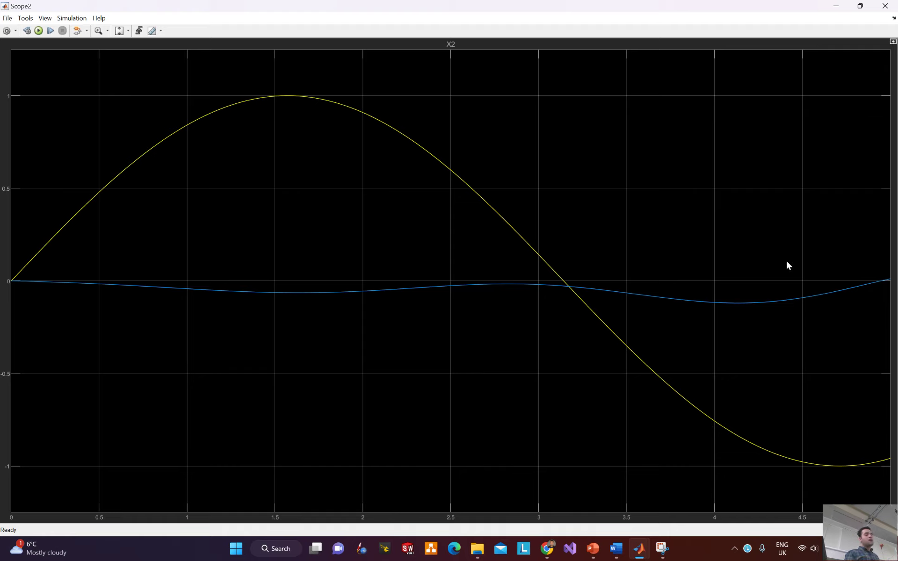
left_click(836, 6)
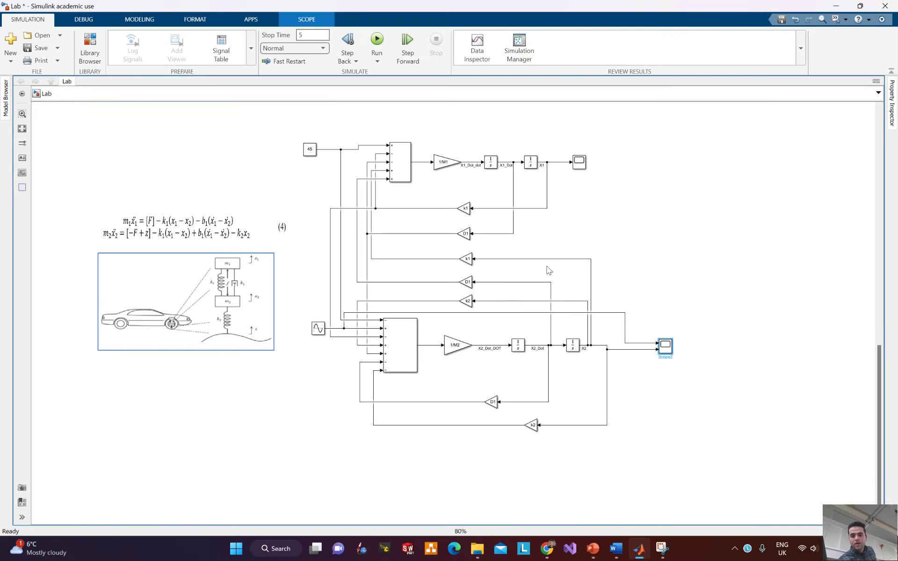
- Reopen the X2 scope, shrink its window and move it below the quarter-car picture
left_click_drag(619, 231, 668, 212)
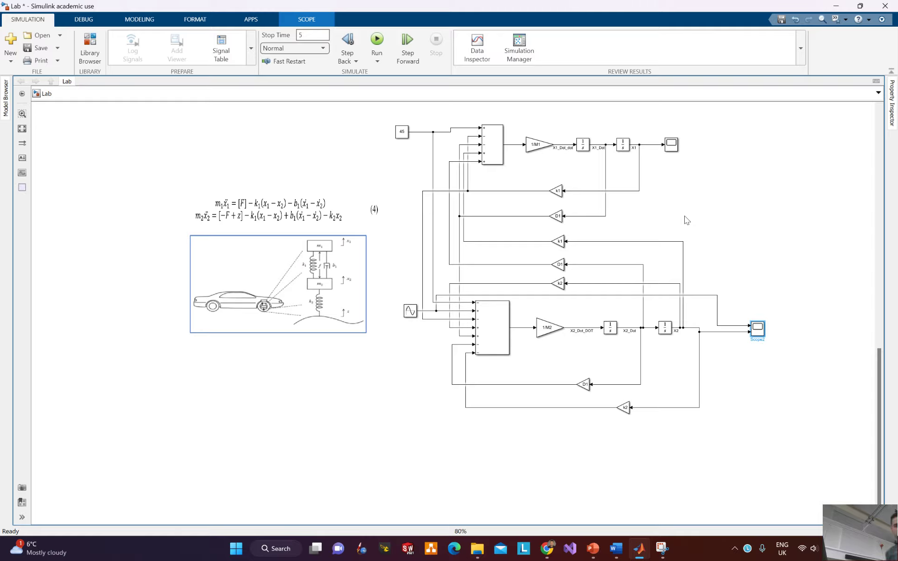
double_click(758, 329)
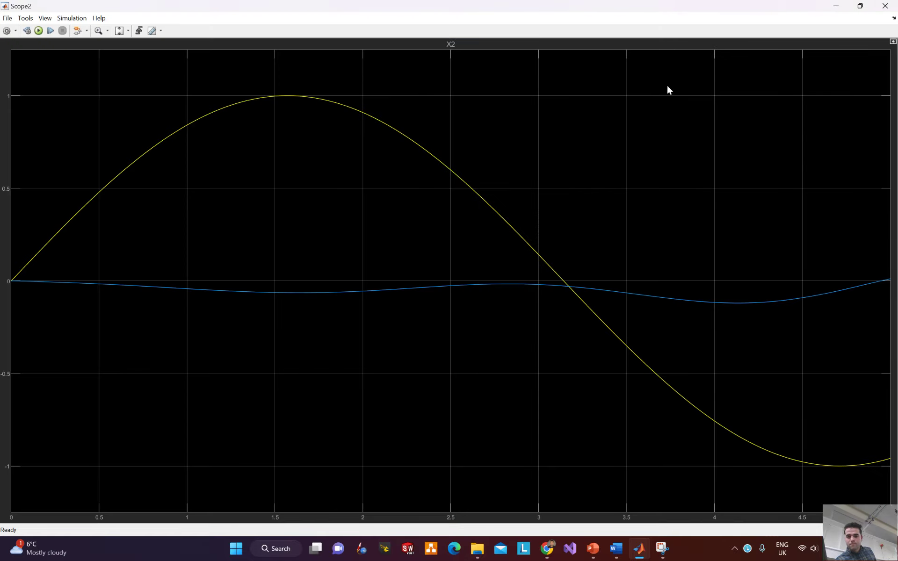
left_click_drag(700, 15, 212, 215)
left_click_drag(355, 470, 272, 426)
left_click_drag(182, 214, 298, 334)
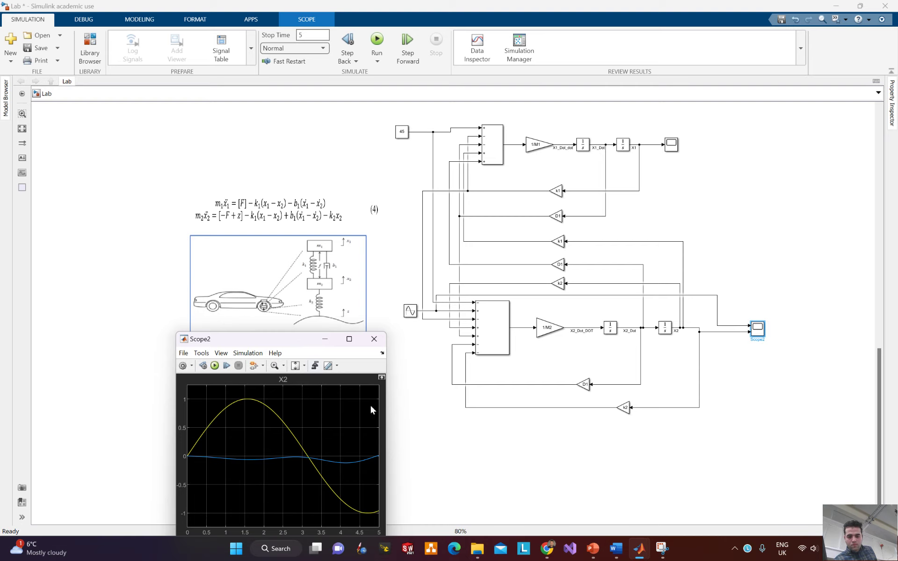
- Bring up the Snipping Tool window showing equation (4) and close it
left_click(514, 446)
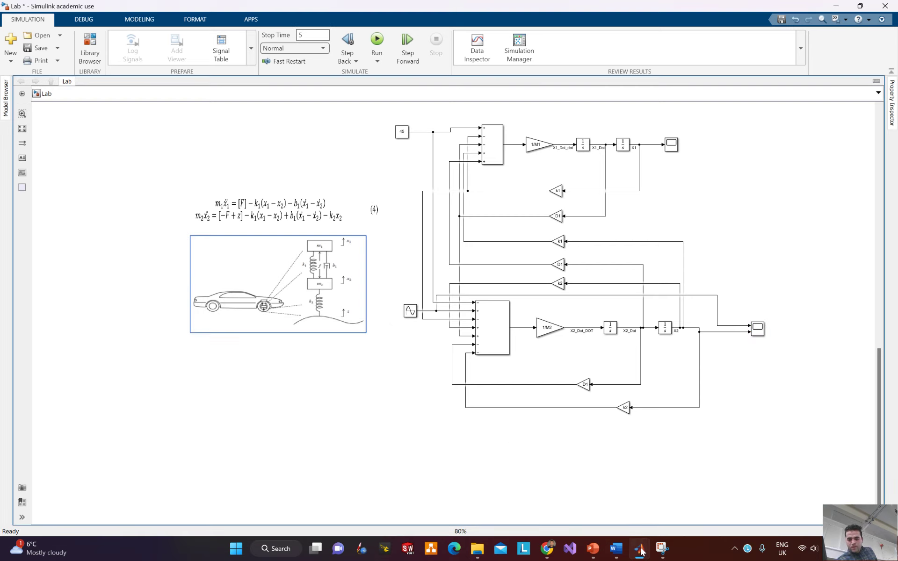
left_click(656, 555)
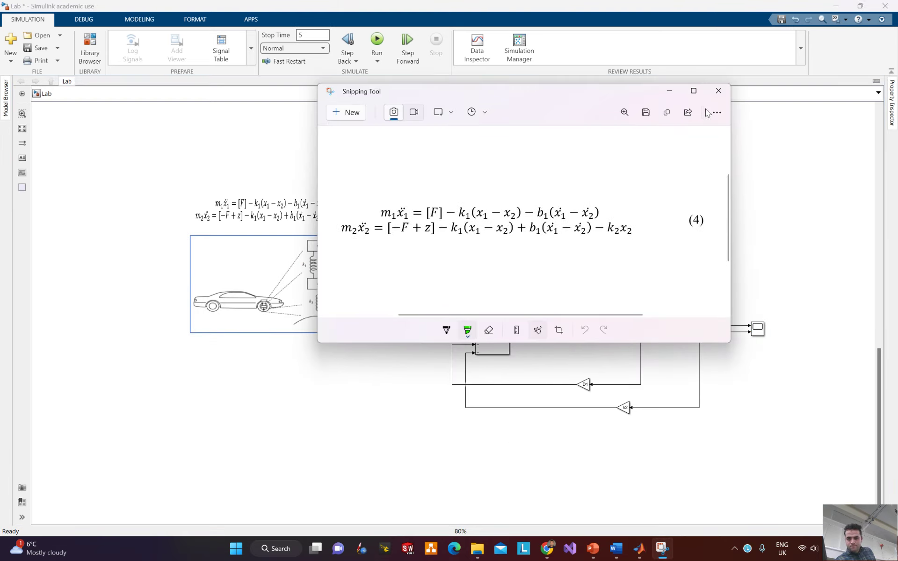
left_click(718, 91)
left_click(626, 548)
left_click(622, 549)
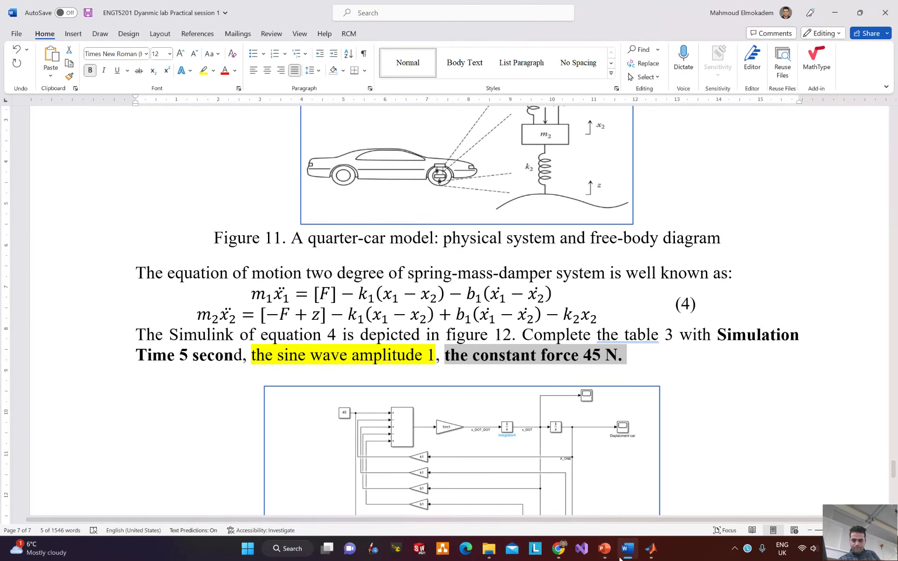
left_click(606, 554)
left_click(605, 553)
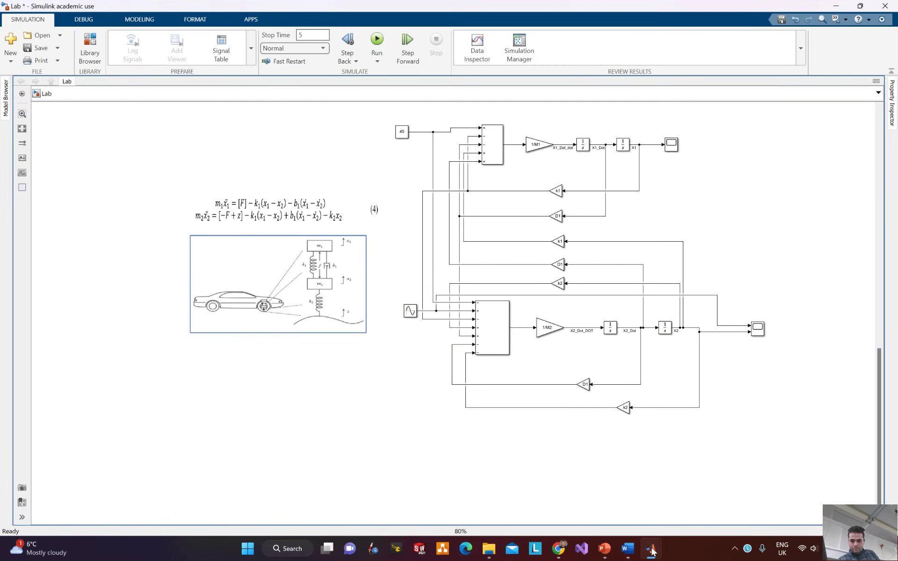
right_click(653, 553)
left_click(674, 555)
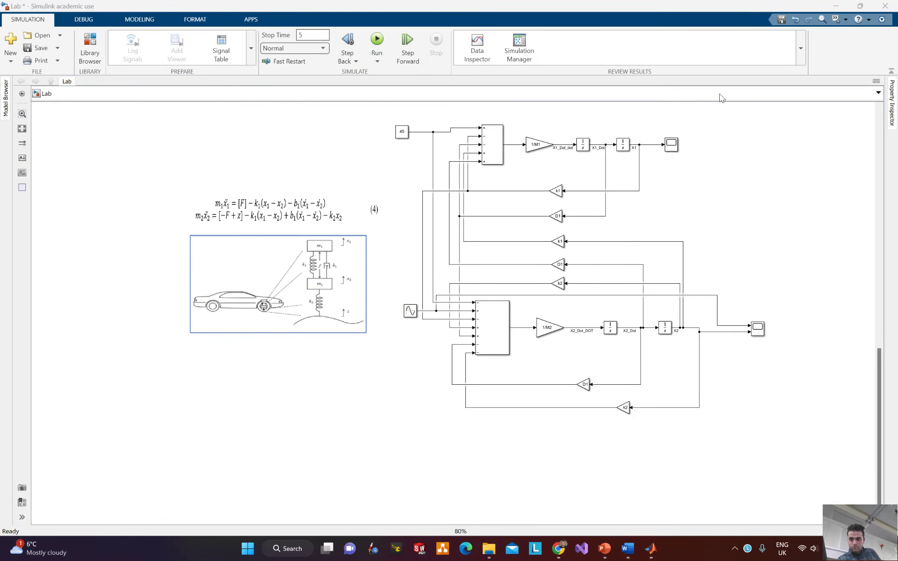
left_click_drag(722, 8, 744, 66)
left_click_drag(326, 327, 395, 237)
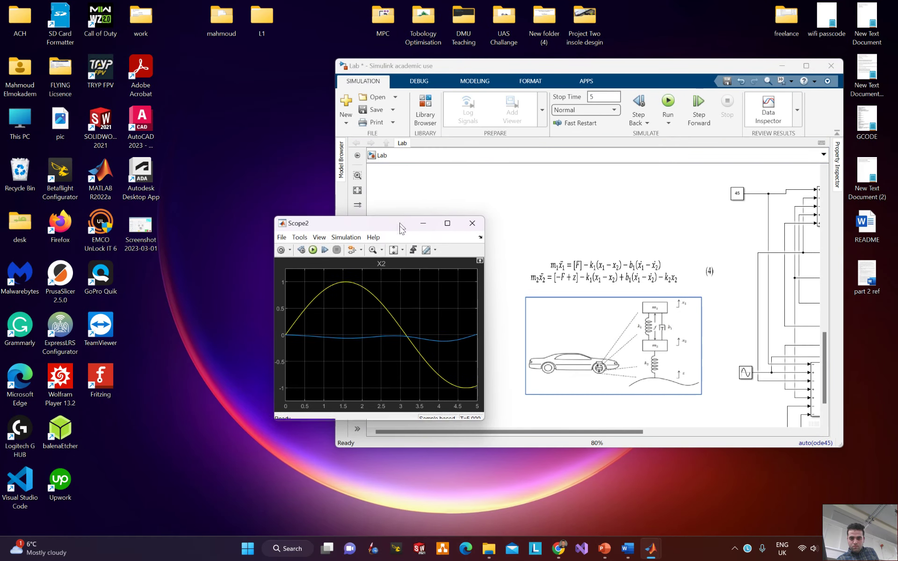
left_click(806, 65)
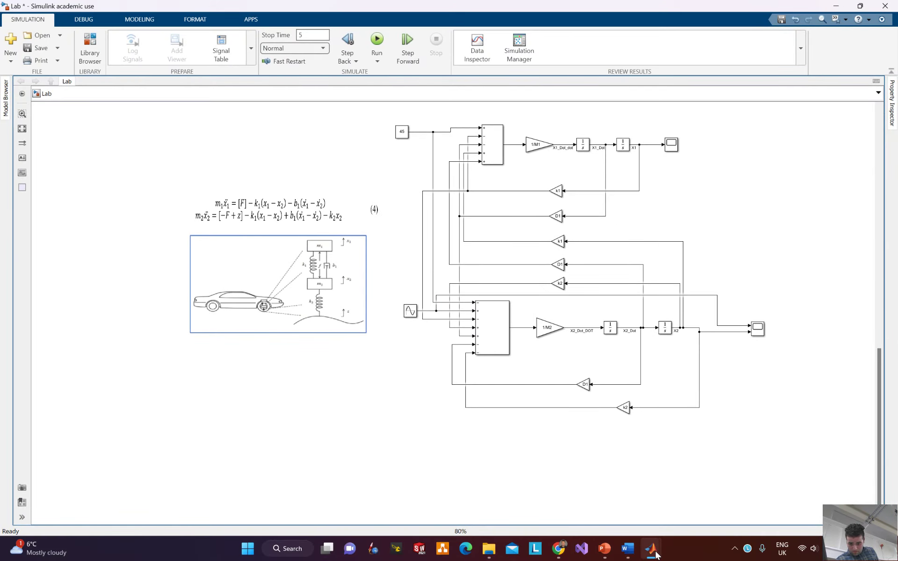
right_click(650, 554)
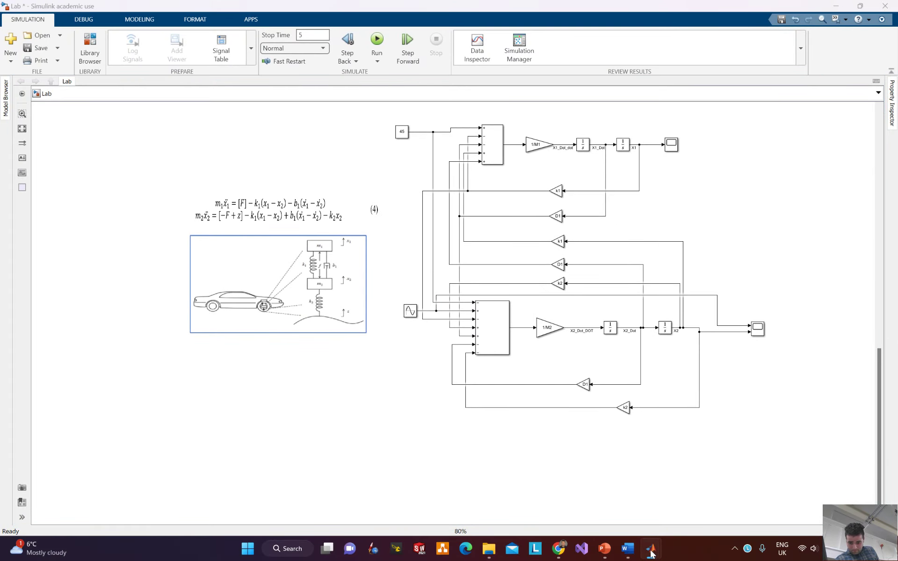
left_click(675, 445)
left_click(835, 5)
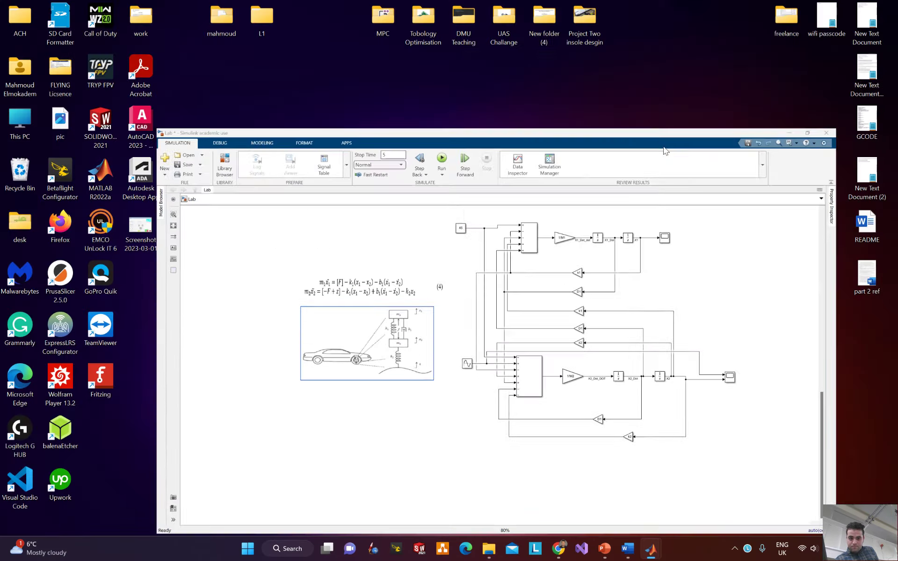
left_click(482, 243)
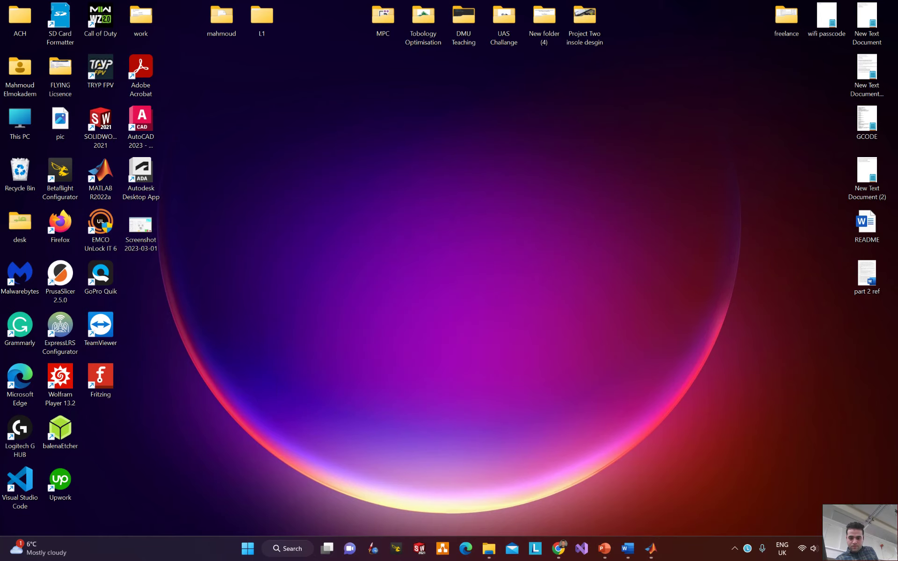
- Bring the Simulink model window back and reopen the X2 scope, placing its plot just beneath the quarter-car picture
left_click(670, 496)
double_click(758, 328)
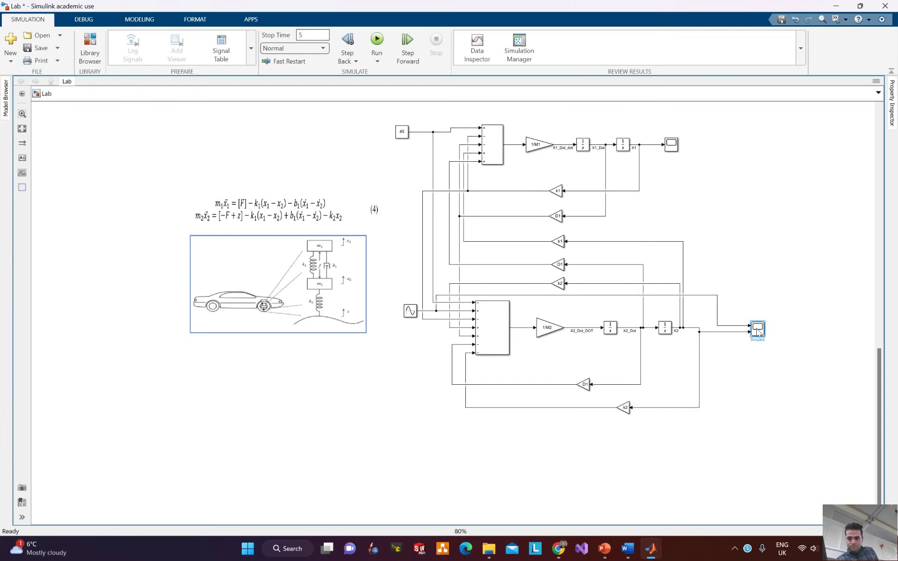
left_click_drag(381, 241, 286, 343)
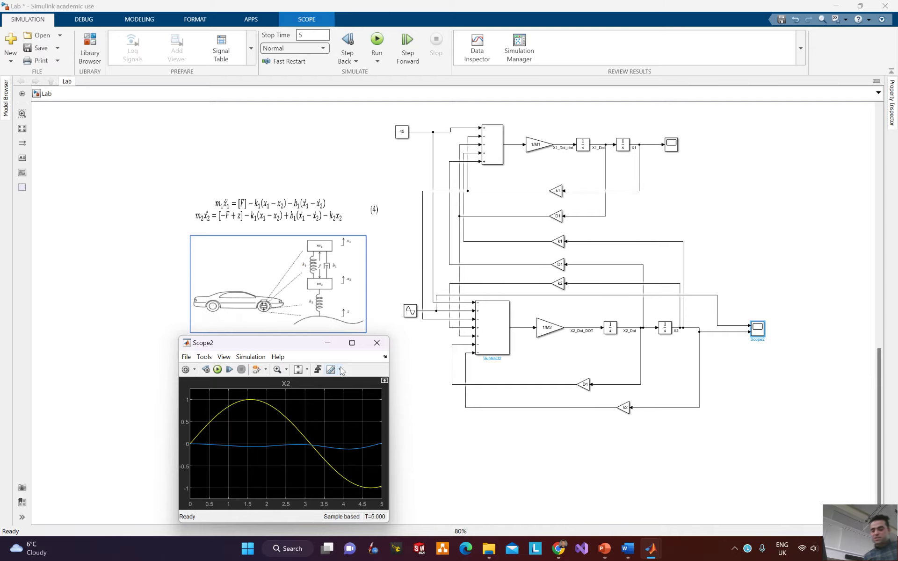
- Switch to the Word lab handout and examine Table 3's car and tire displacement cells for the three trials, then return to Simulink
left_click(628, 550)
scroll(567, 327, "down", 10)
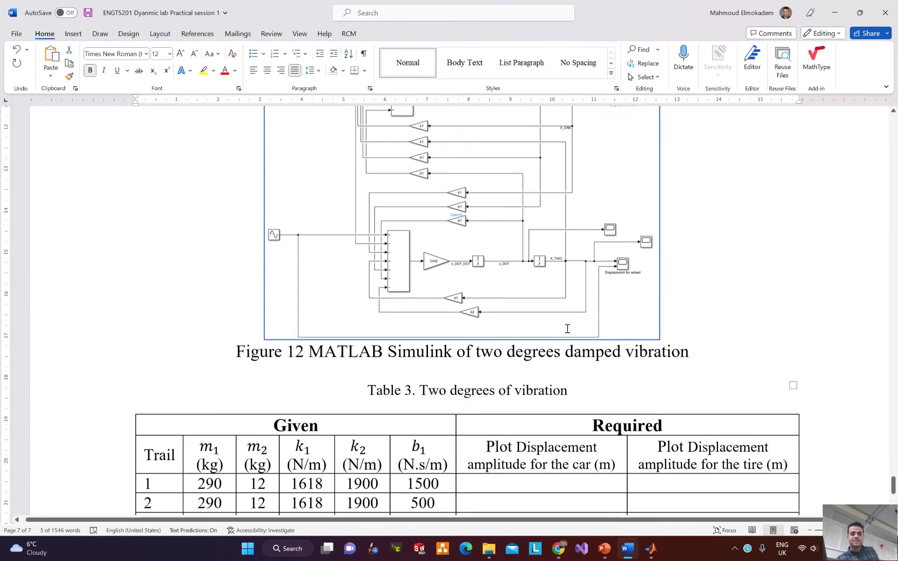
left_click(562, 289)
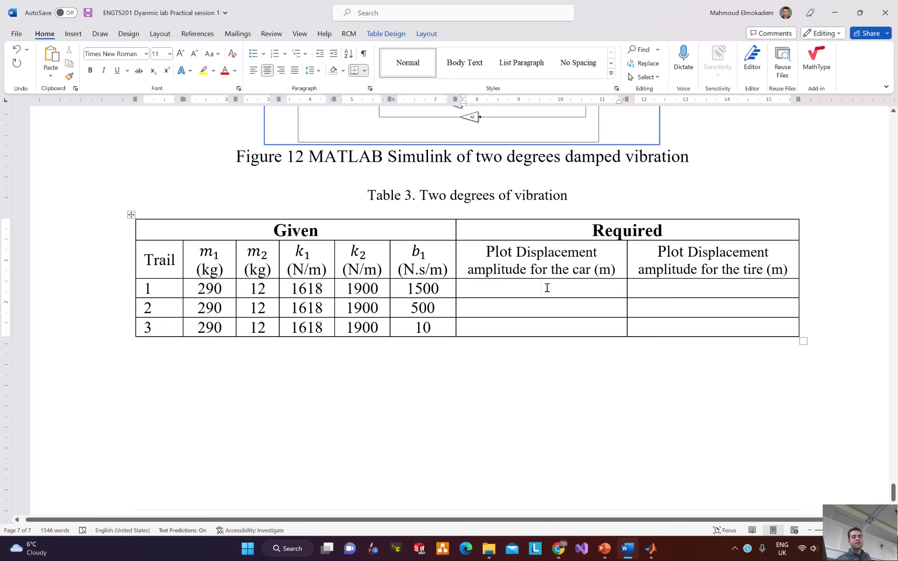
left_click(548, 306)
left_click(543, 327)
left_click(647, 292)
left_click(650, 309)
left_click(651, 330)
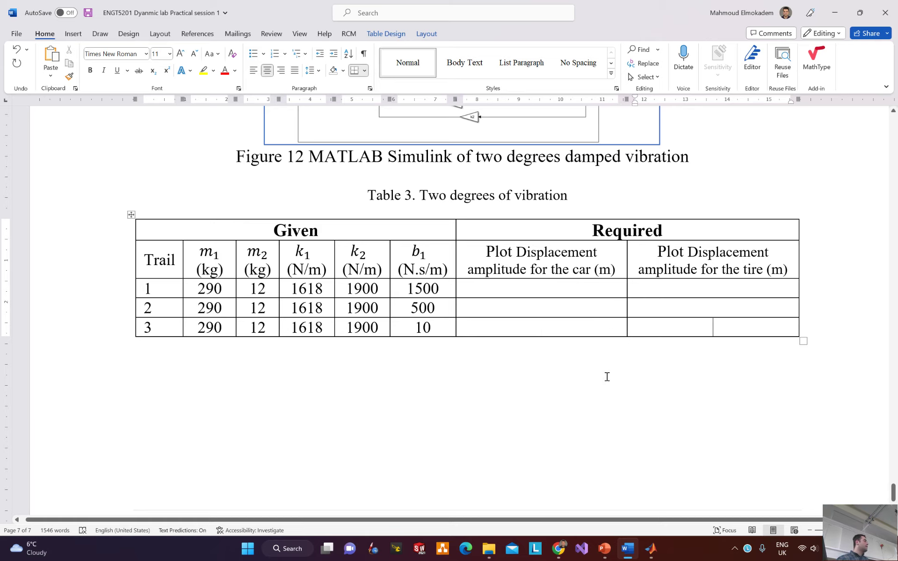
left_click(836, 11)
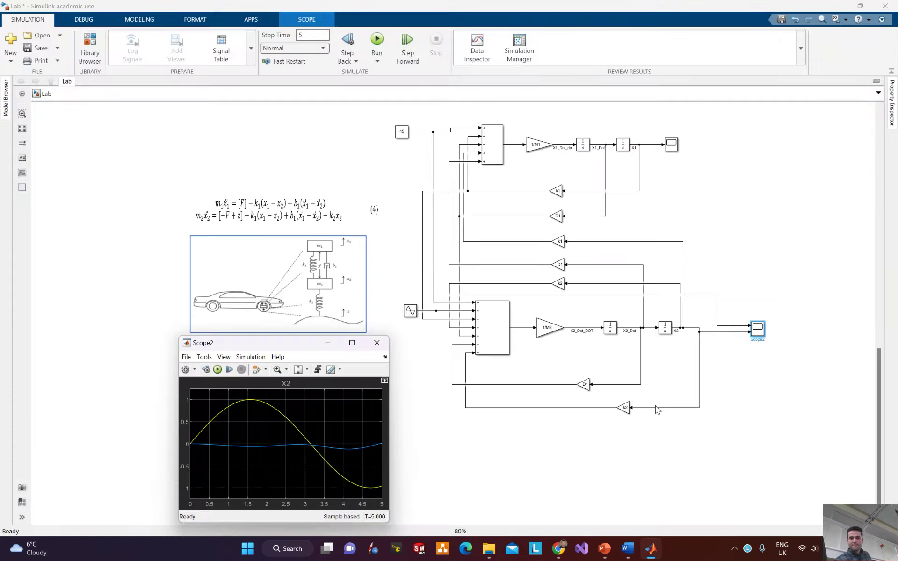